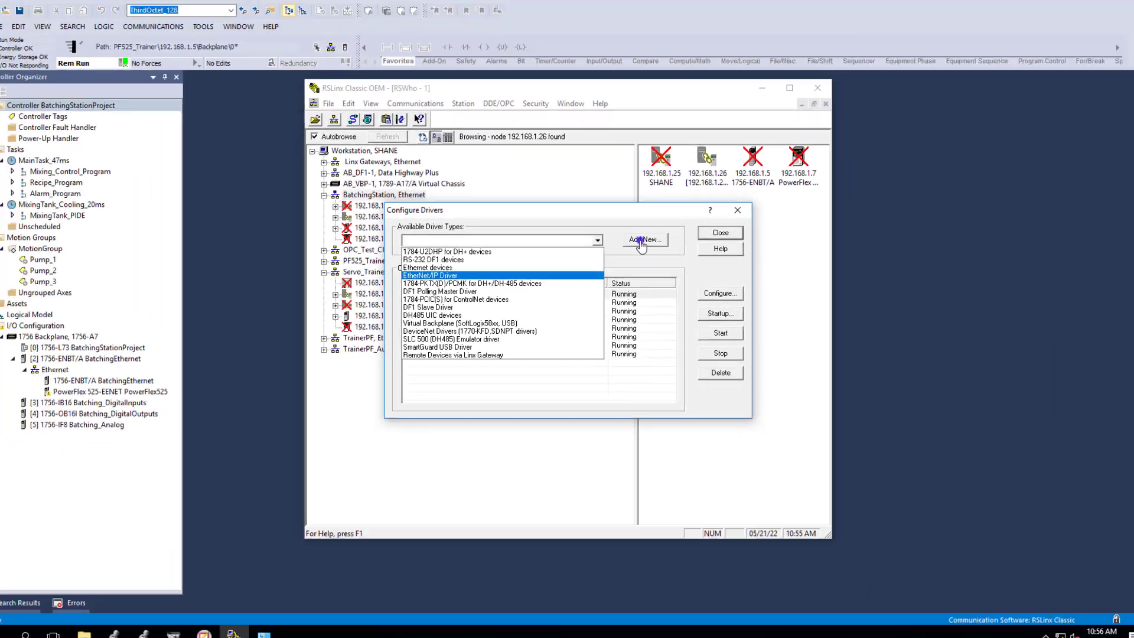
# - Add an EtherNet/IP driver named AB_ETHIP-2 with its default adapter settings
pyautogui.click(695, 192)
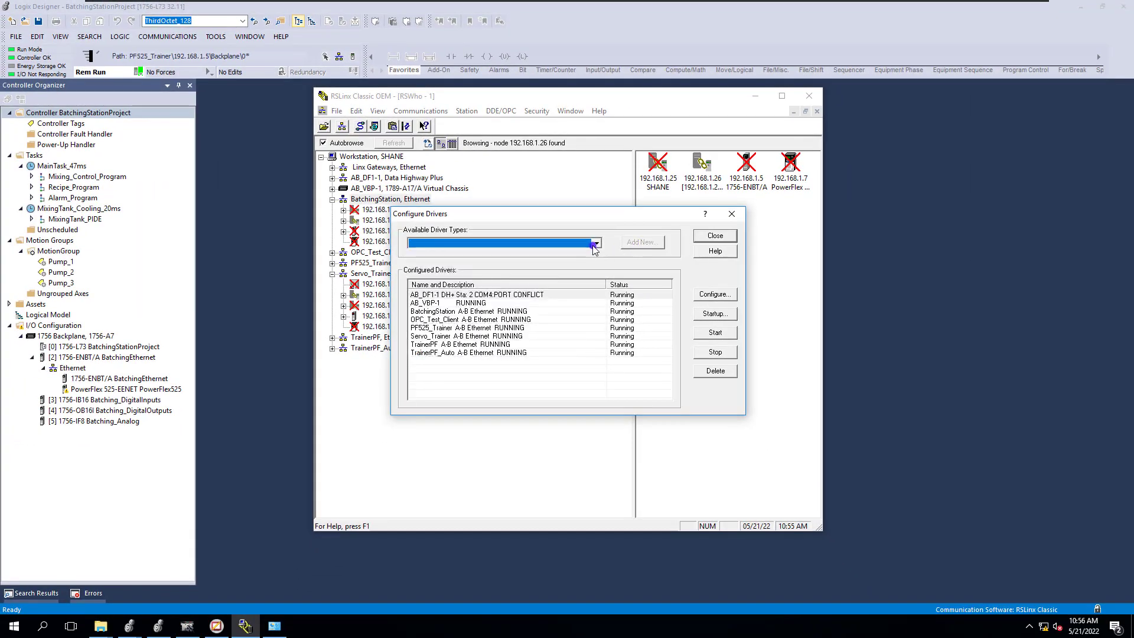
pyautogui.click(596, 243)
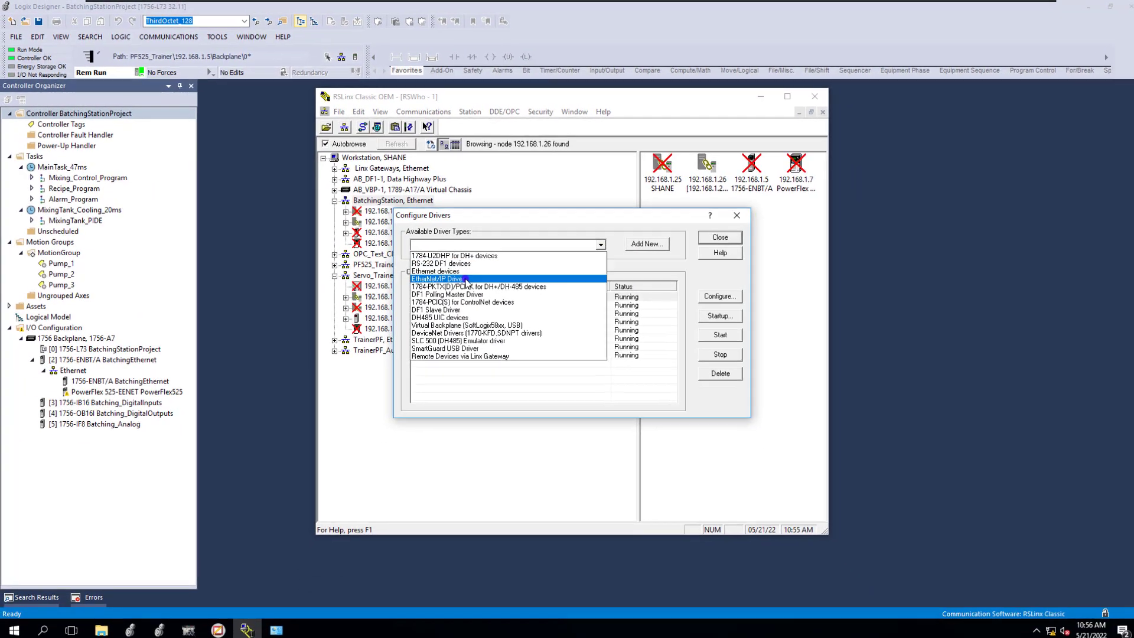
pyautogui.click(466, 280)
pyautogui.click(647, 243)
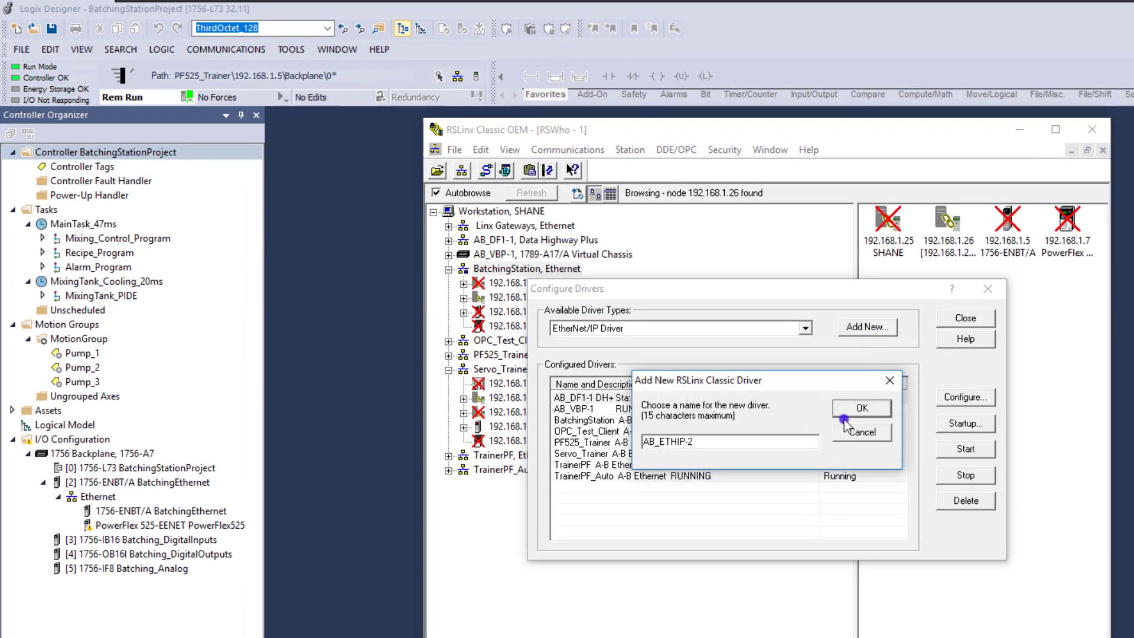
pyautogui.click(862, 408)
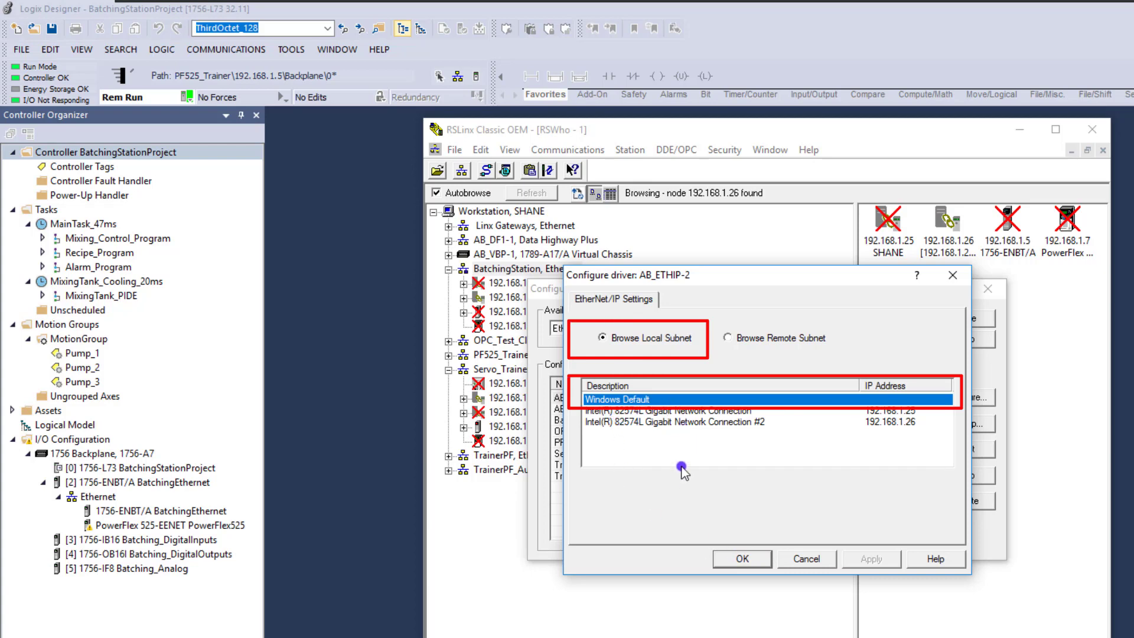
pyautogui.click(737, 559)
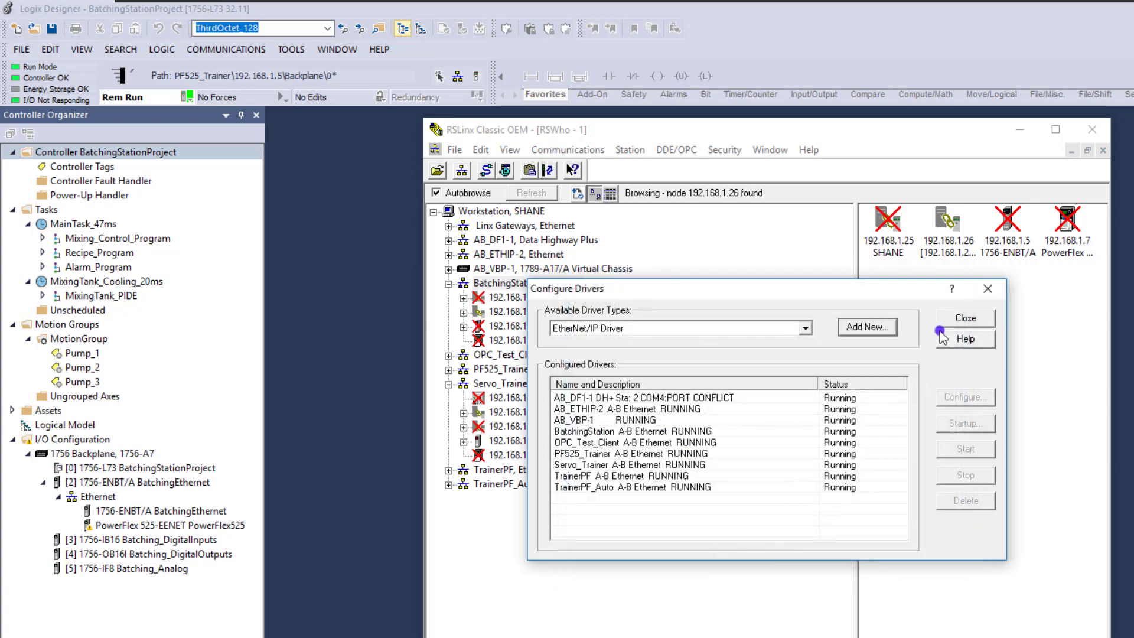
pyautogui.click(966, 318)
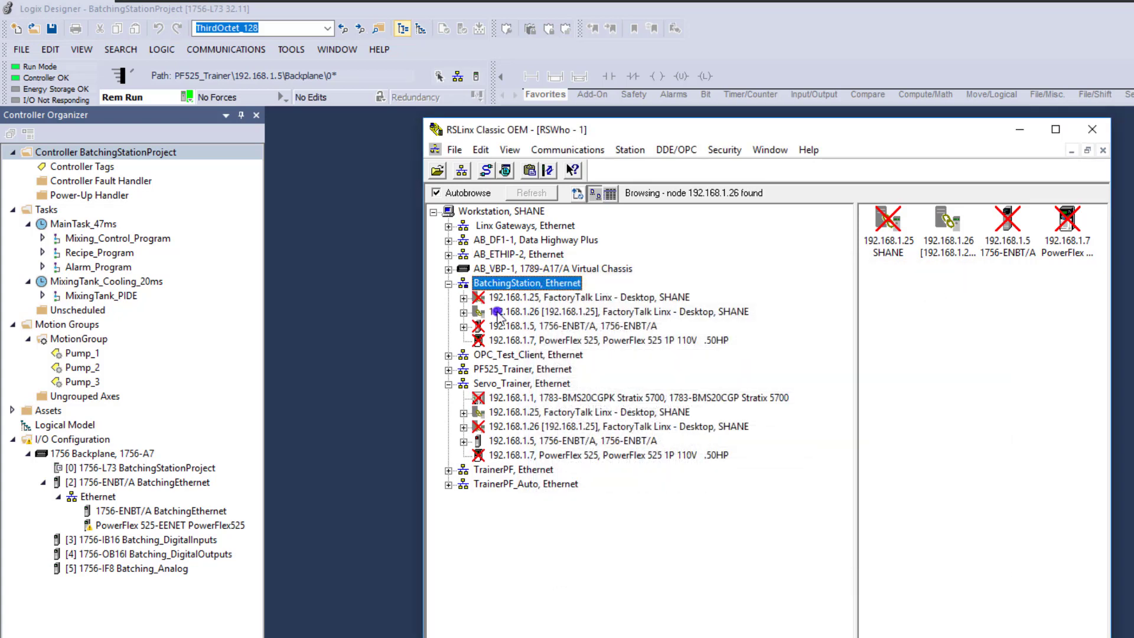
# - Browse AB_ETHIP-2 to find only 192.168.1.26, then redisplay BatchingStation's four devices
pyautogui.click(449, 255)
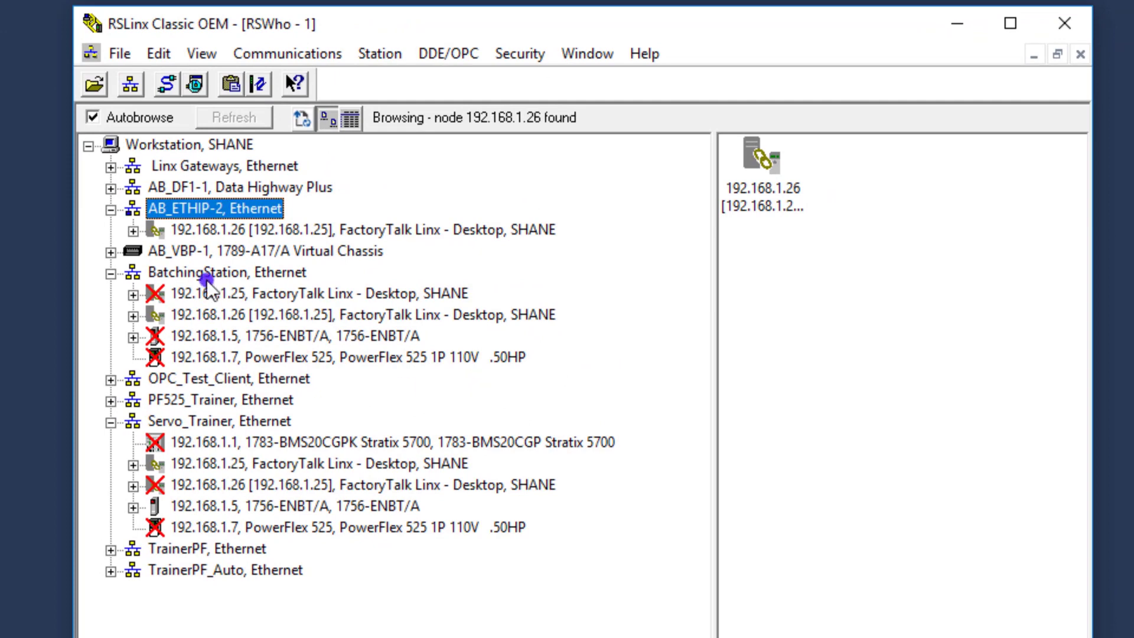
pyautogui.click(222, 273)
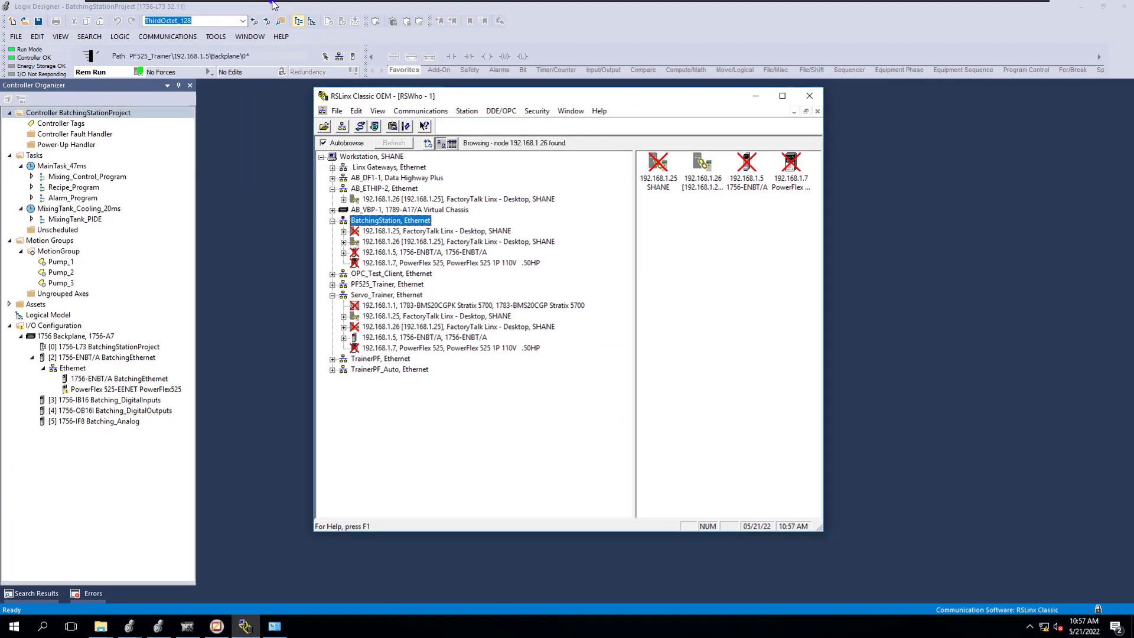
pyautogui.moveTo(273, 4)
pyautogui.click(142, 7)
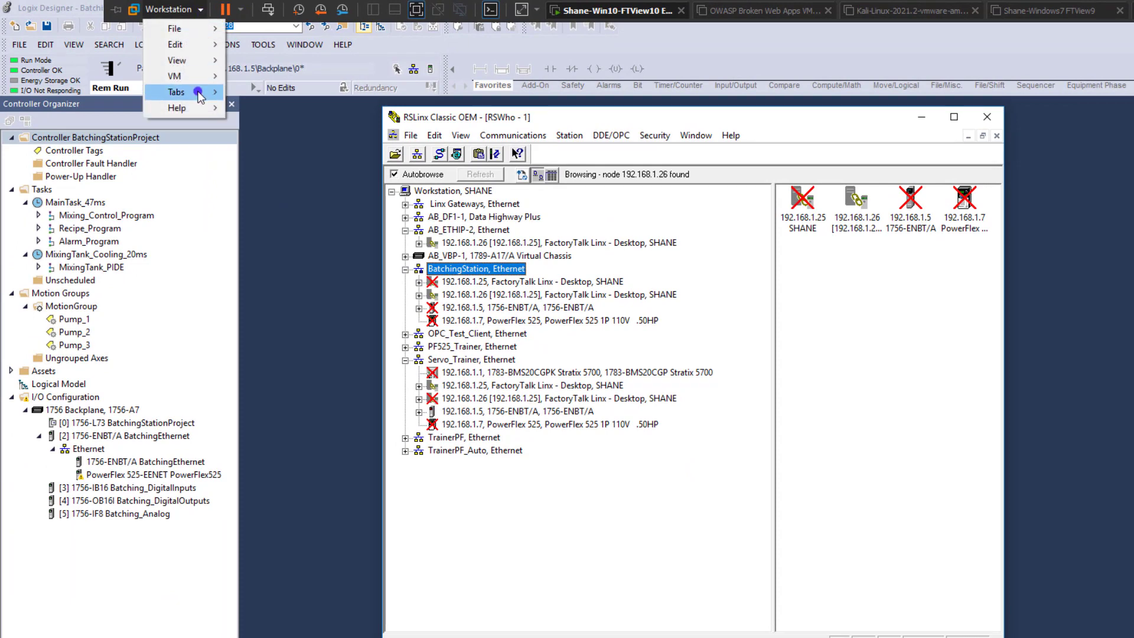
pyautogui.moveTo(202, 76)
pyautogui.click(297, 239)
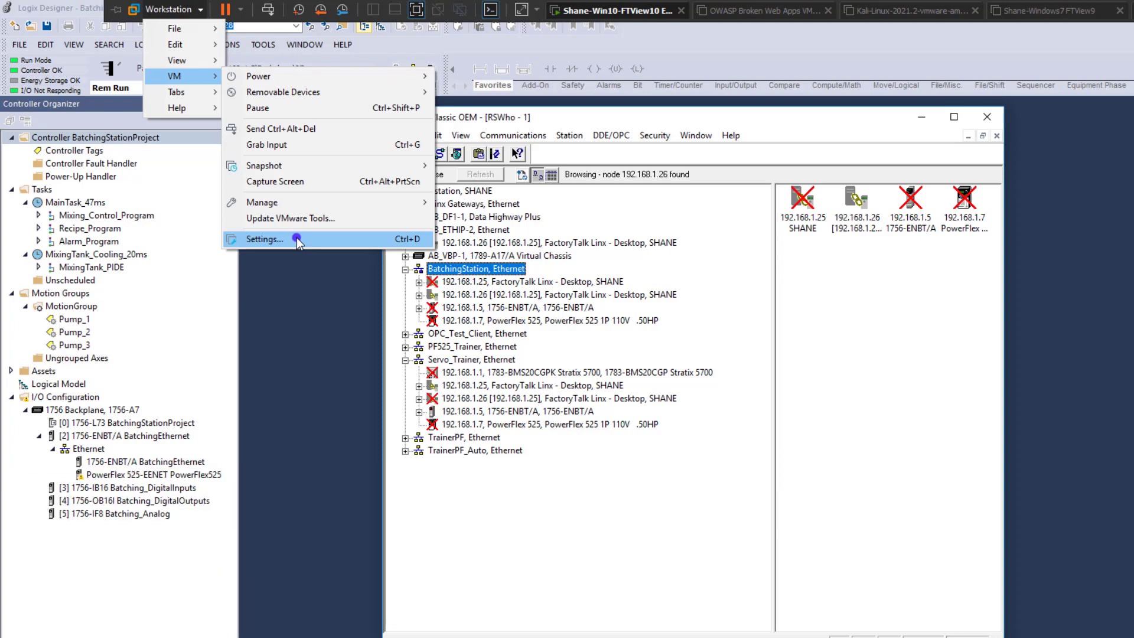
pyautogui.click(297, 241)
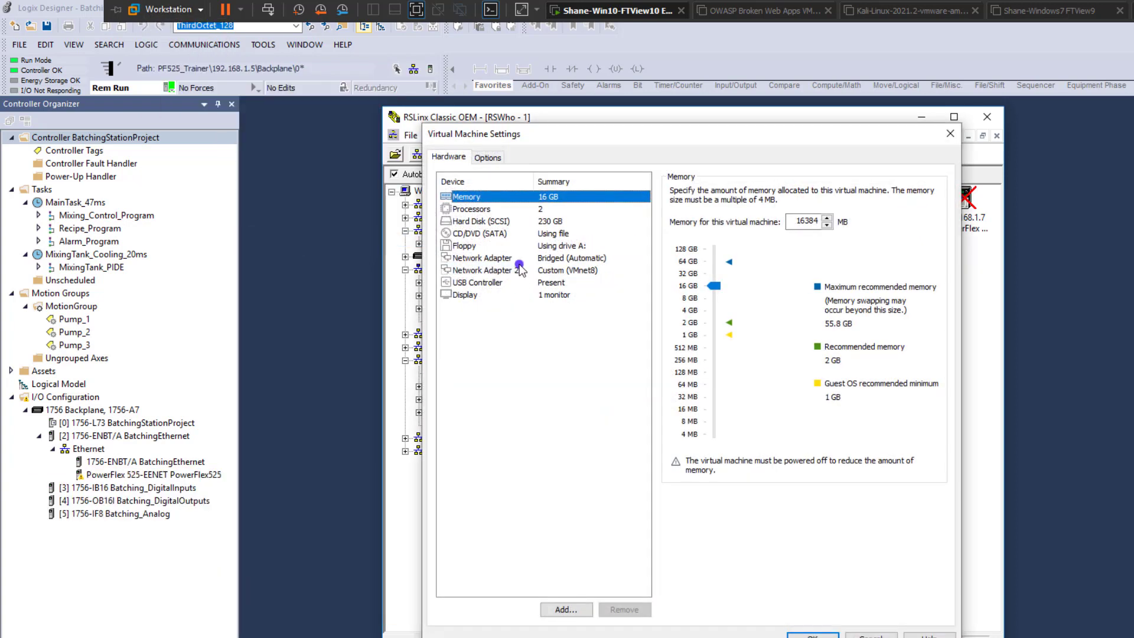
pyautogui.click(489, 259)
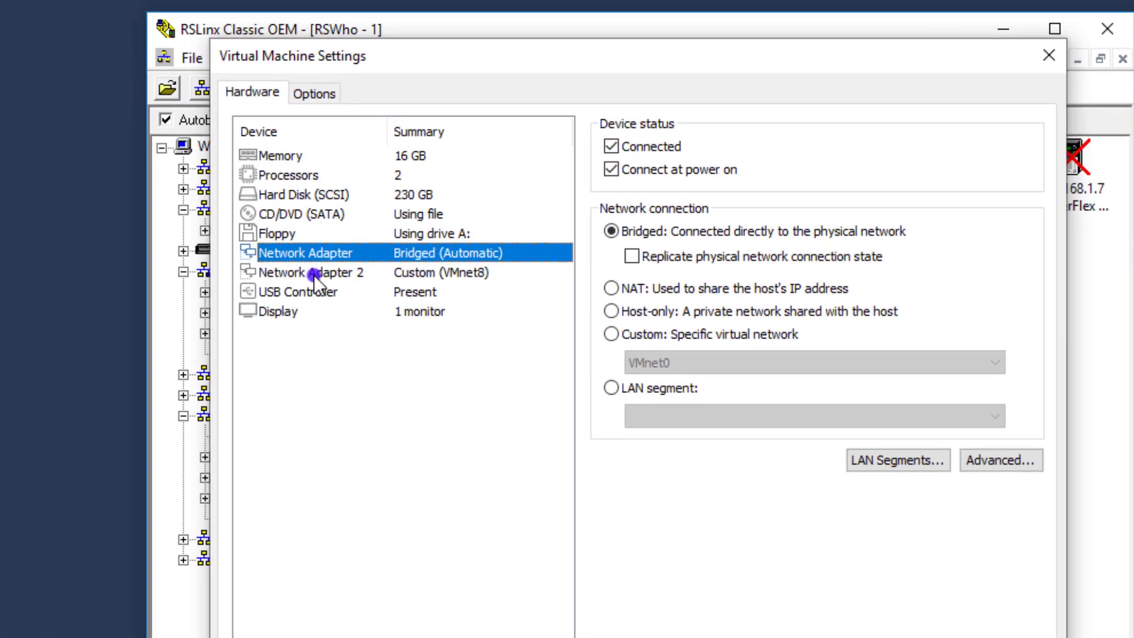
pyautogui.click(488, 272)
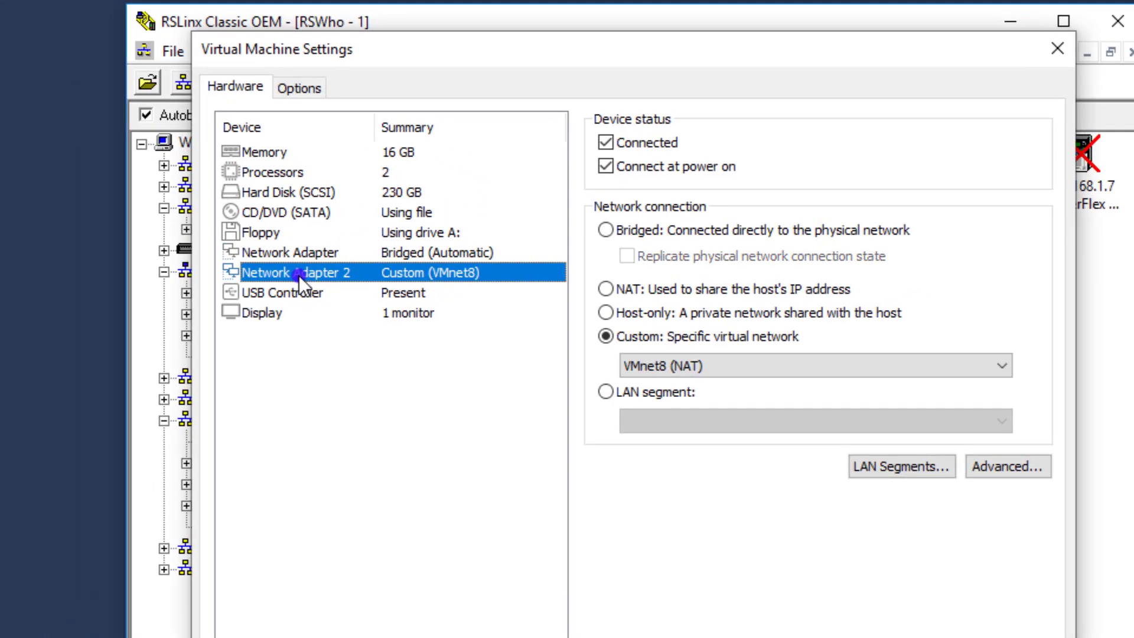
pyautogui.click(300, 258)
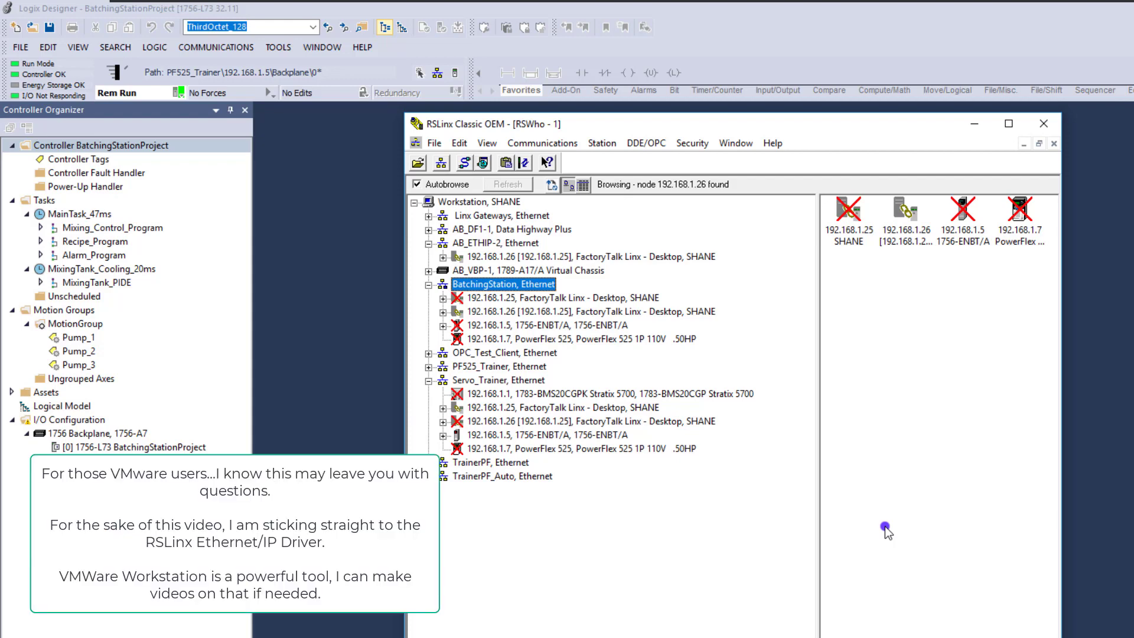
# - Expand Servo_Trainer's 192.168.1.5 1756-ENBT/A backplane to list modules in slots 00–06
pyautogui.click(497, 381)
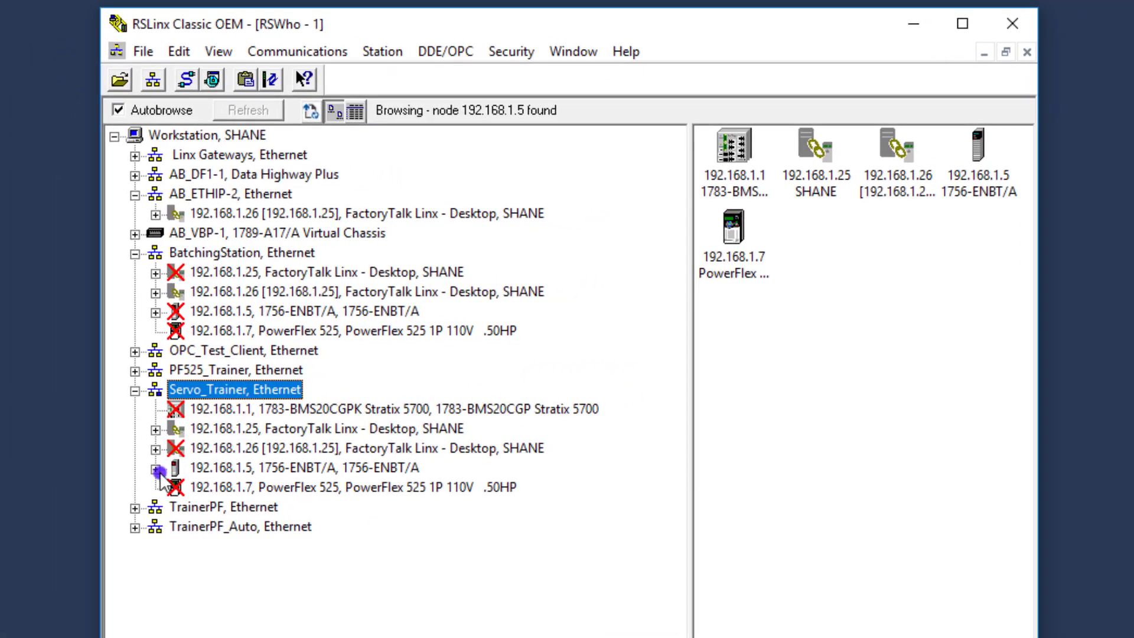
pyautogui.click(393, 443)
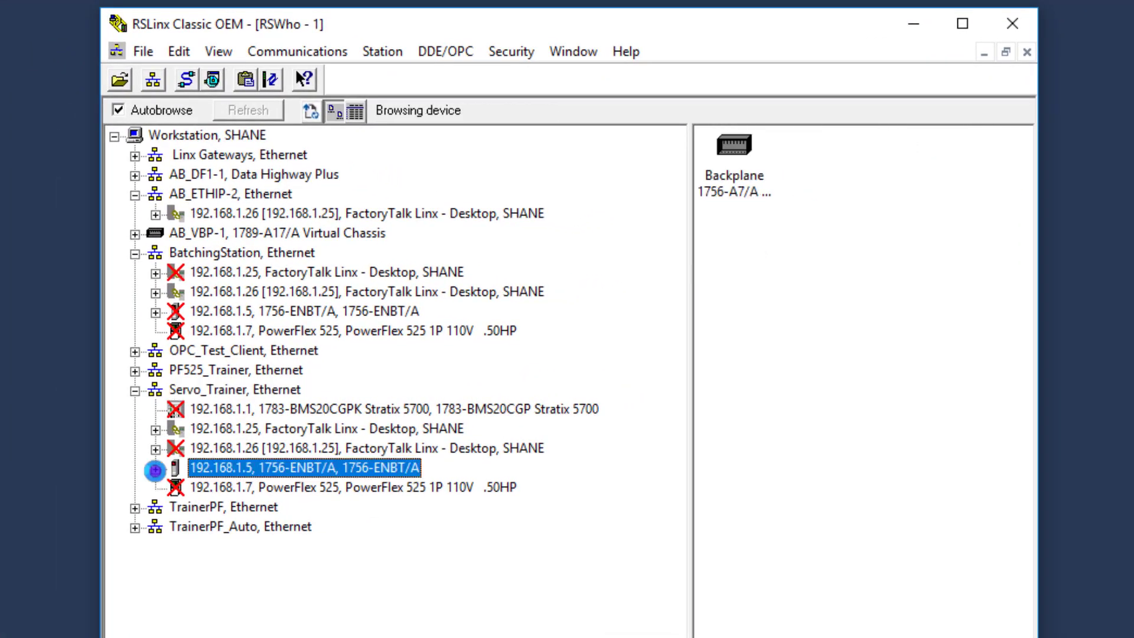
pyautogui.click(156, 470)
pyautogui.doubleClick(196, 487)
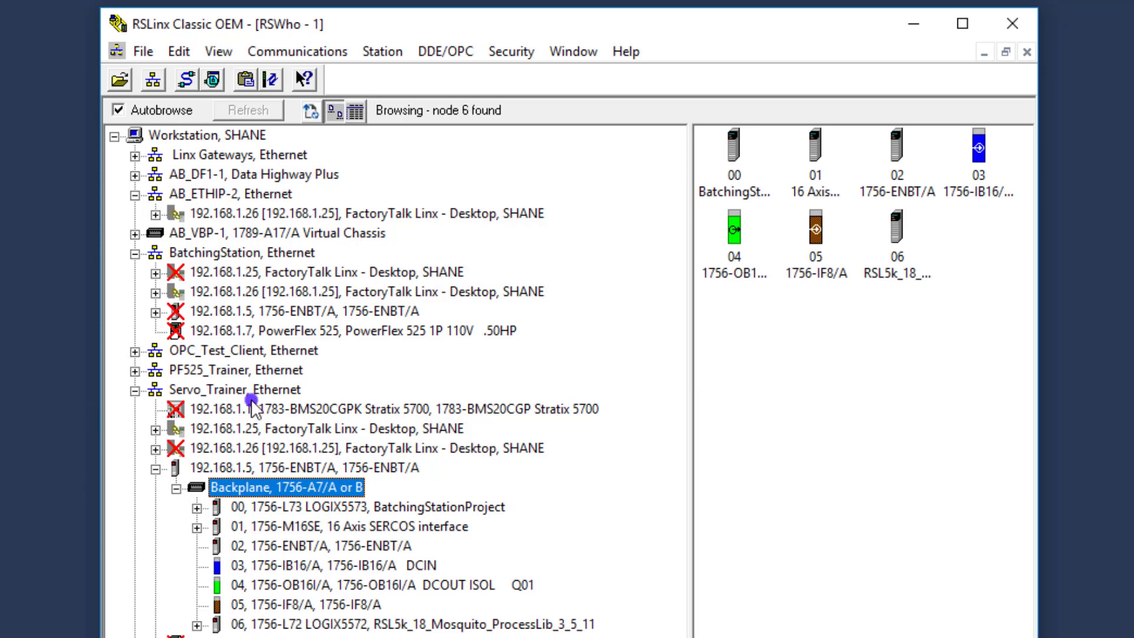
pyautogui.click(211, 391)
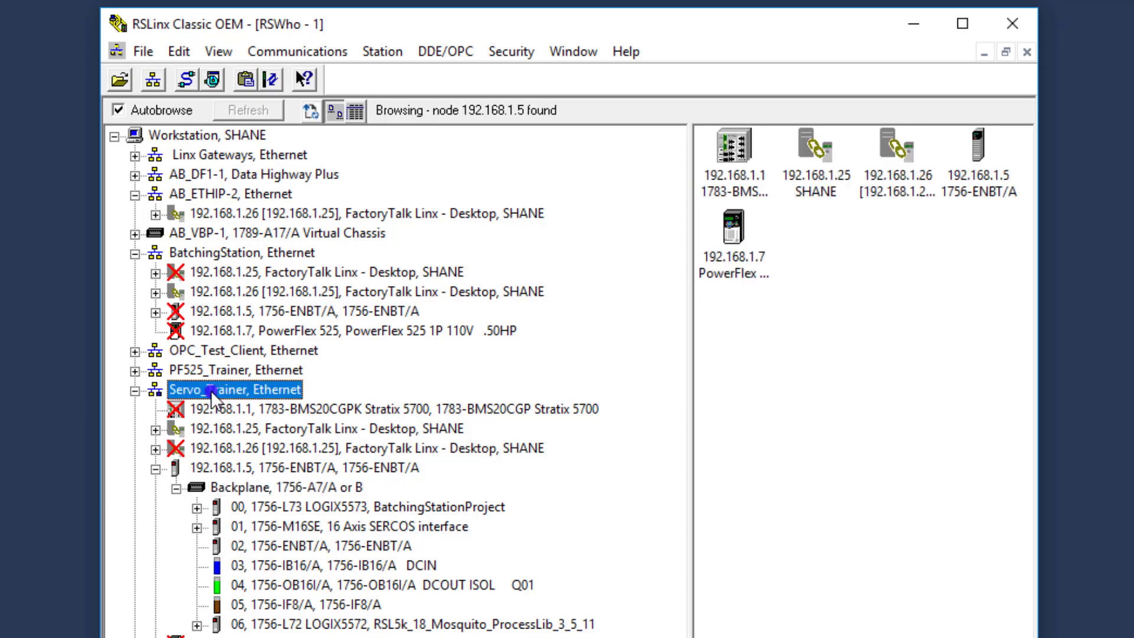
# - Open Servo_Trainer's driver configuration and compare its adapters with Windows' Ethernet0 and Ethernet1
pyautogui.rightClick(214, 392)
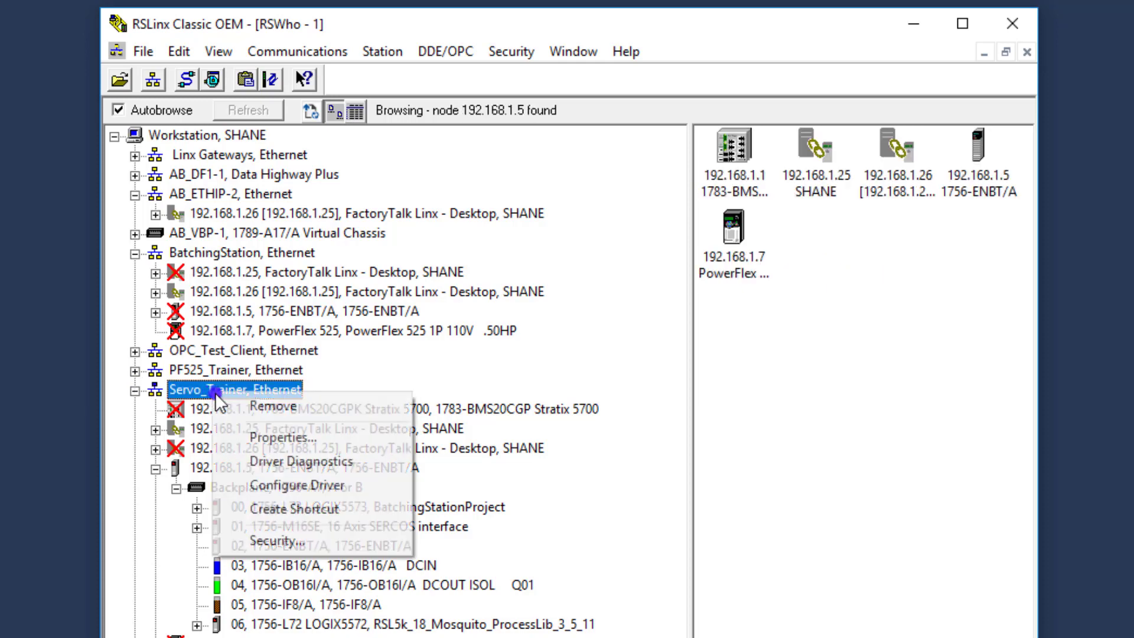
pyautogui.click(264, 484)
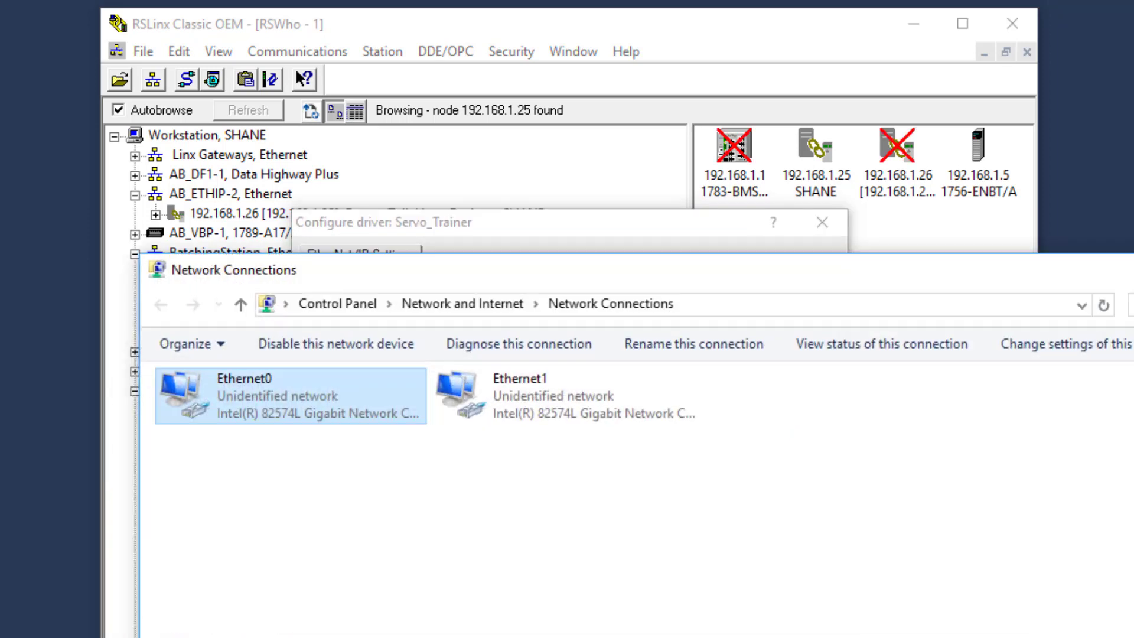
pyautogui.click(325, 399)
pyautogui.click(385, 413)
pyautogui.click(539, 417)
pyautogui.click(283, 397)
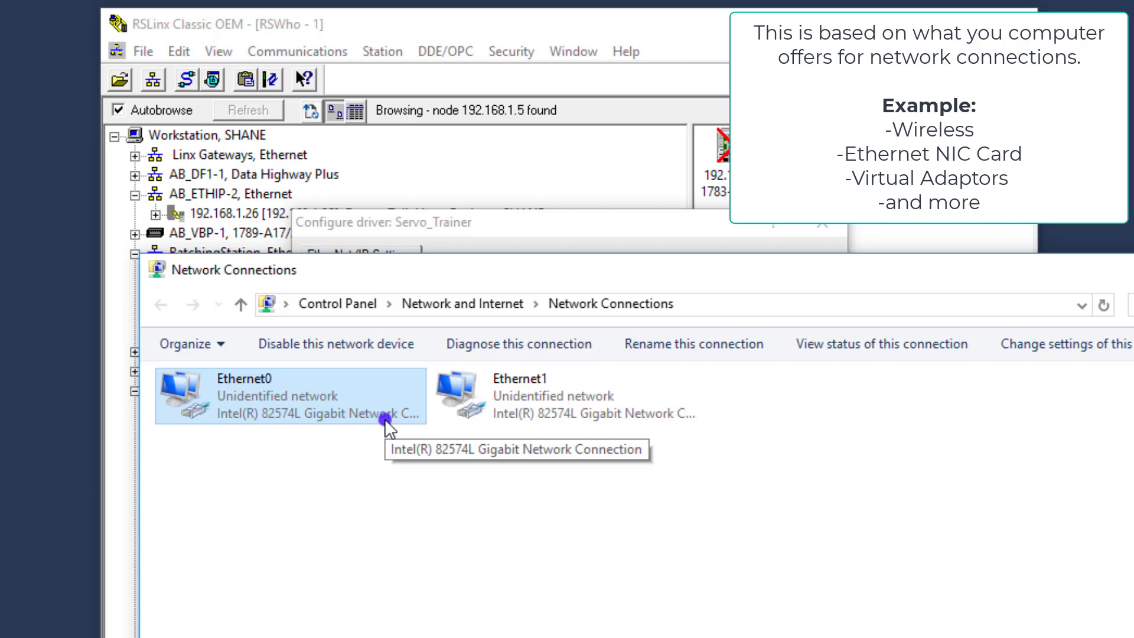
pyautogui.click(455, 397)
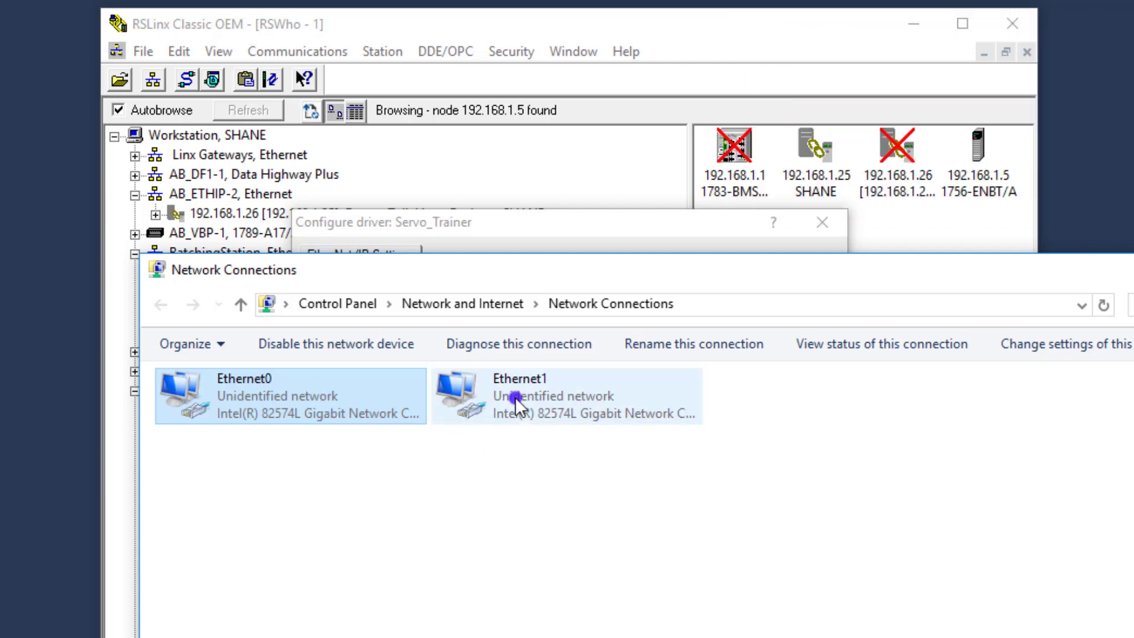
pyautogui.click(385, 395)
pyautogui.click(533, 239)
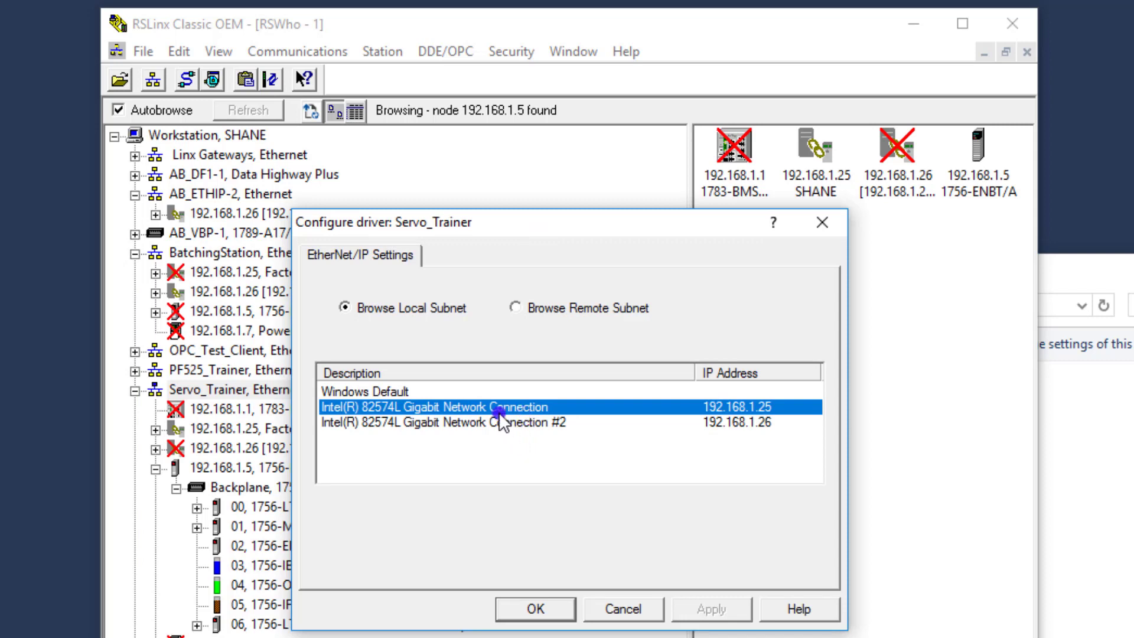
# - Keep Servo_Trainer on the Intel 82574L adapter at 192.168.1.25, apply, and close settings
pyautogui.click(470, 392)
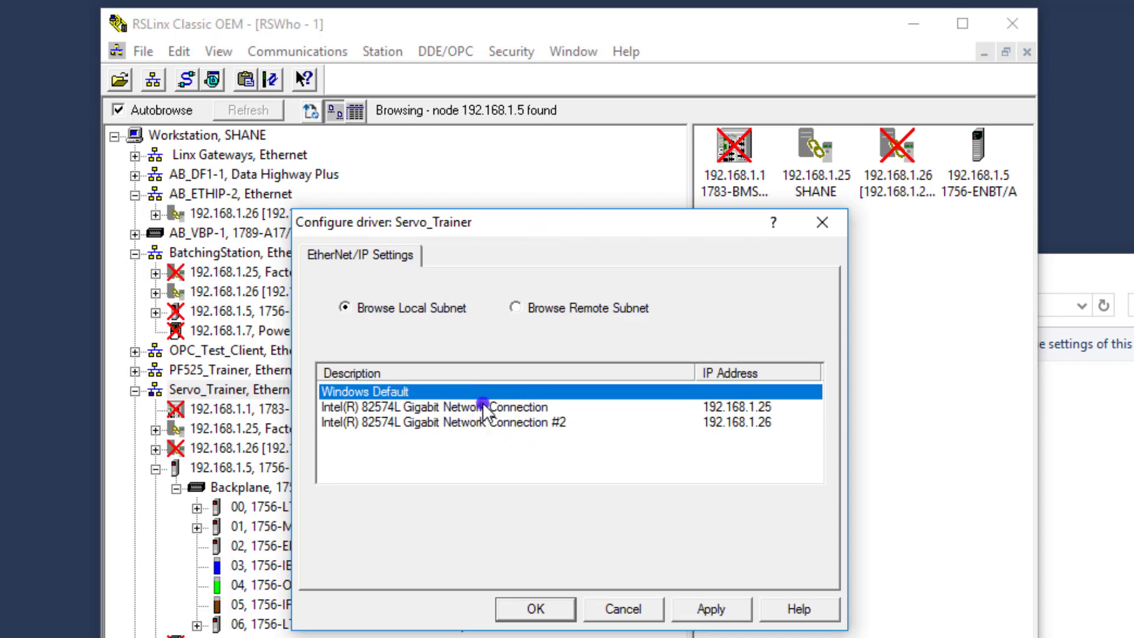
pyautogui.click(482, 406)
pyautogui.click(687, 607)
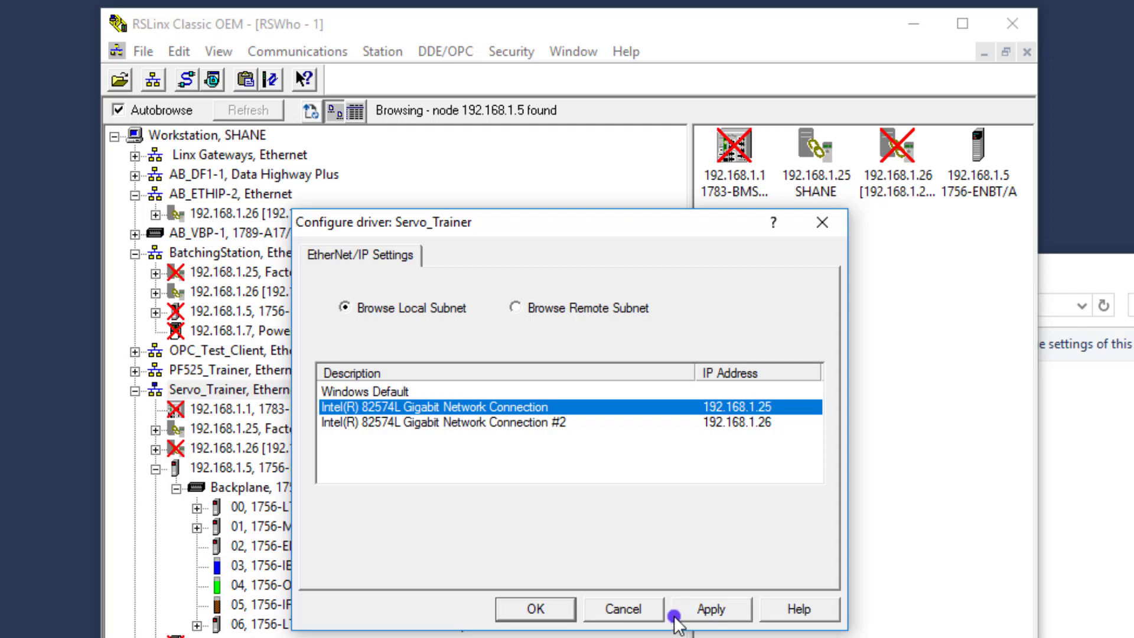
pyautogui.click(689, 608)
pyautogui.click(616, 608)
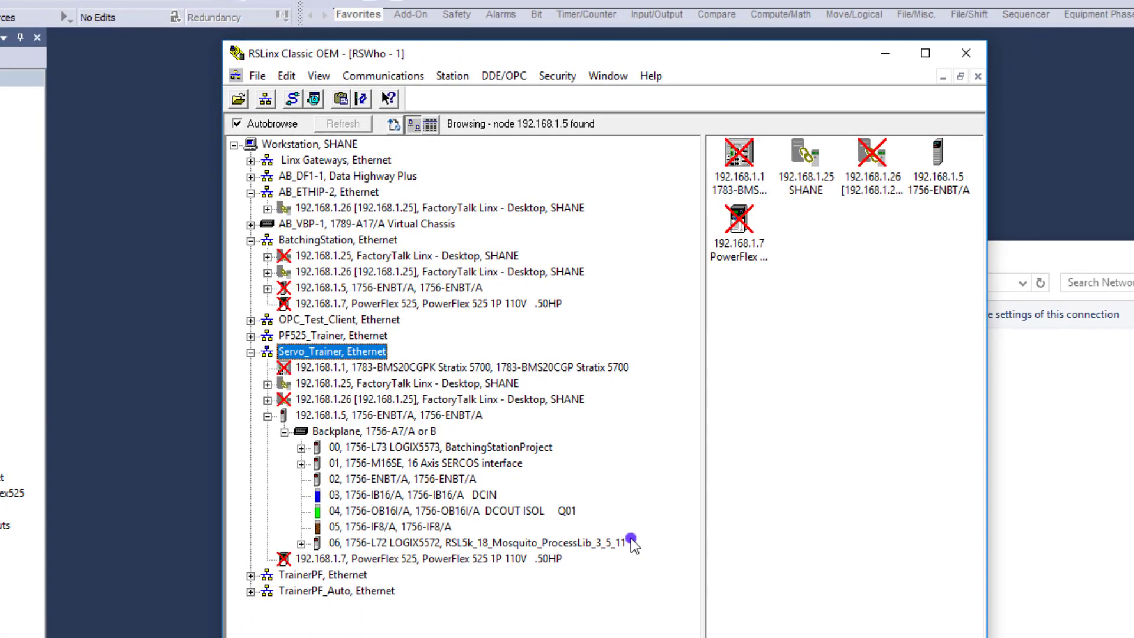
pyautogui.click(335, 192)
pyautogui.rightClick(339, 193)
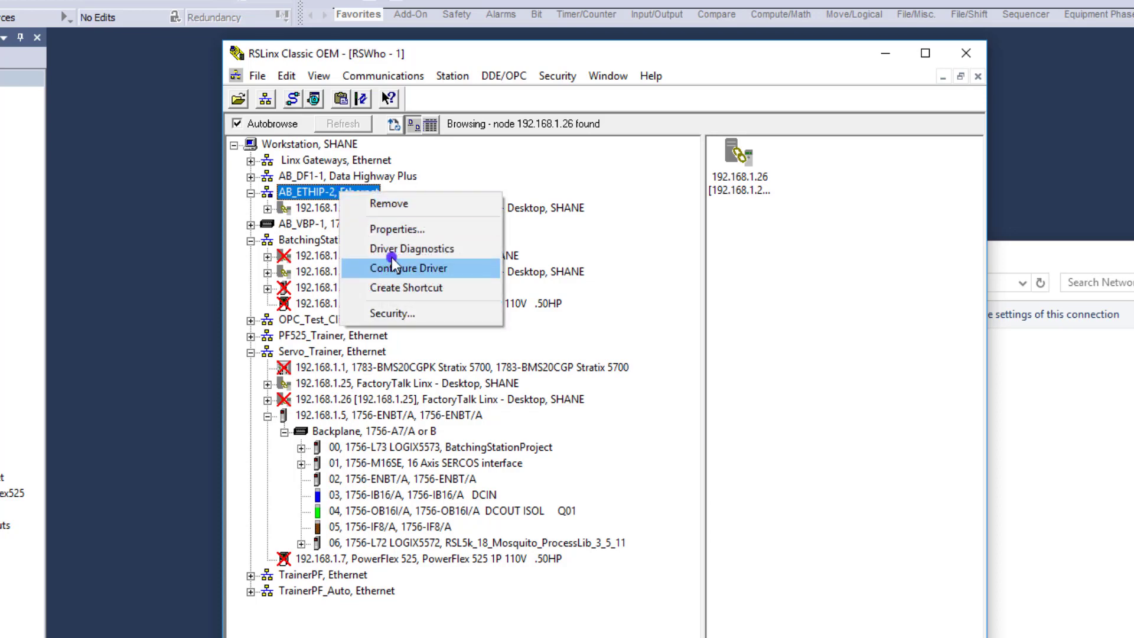
# - Bind AB_ETHIP-2 to the Intel 82574L adapter at 192.168.1.25, applying and confirming
pyautogui.click(413, 273)
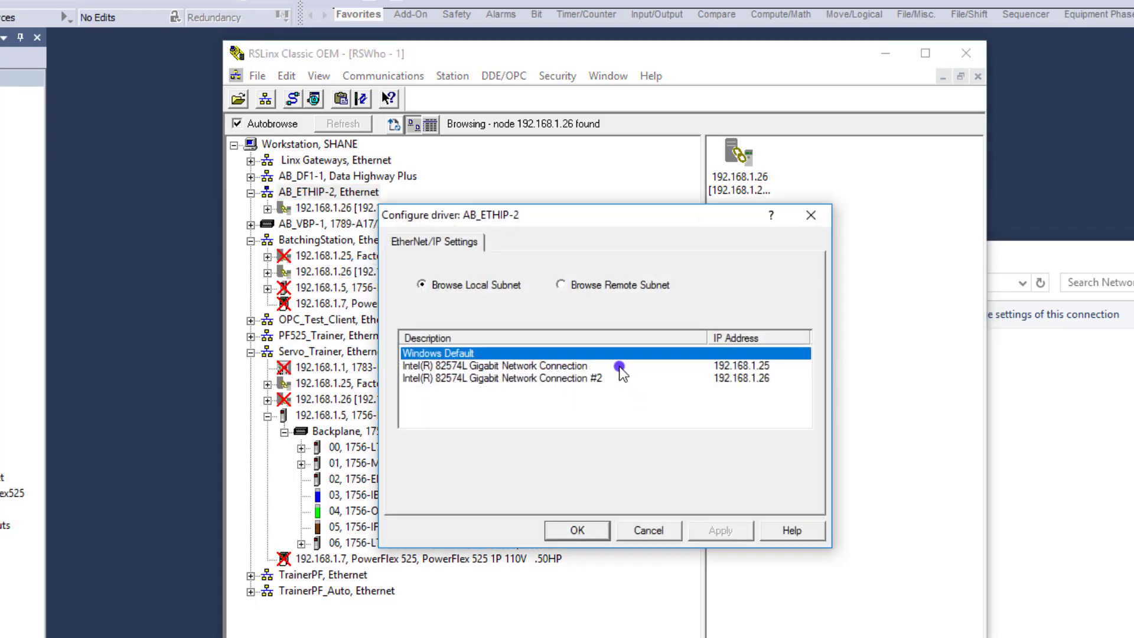
pyautogui.click(620, 368)
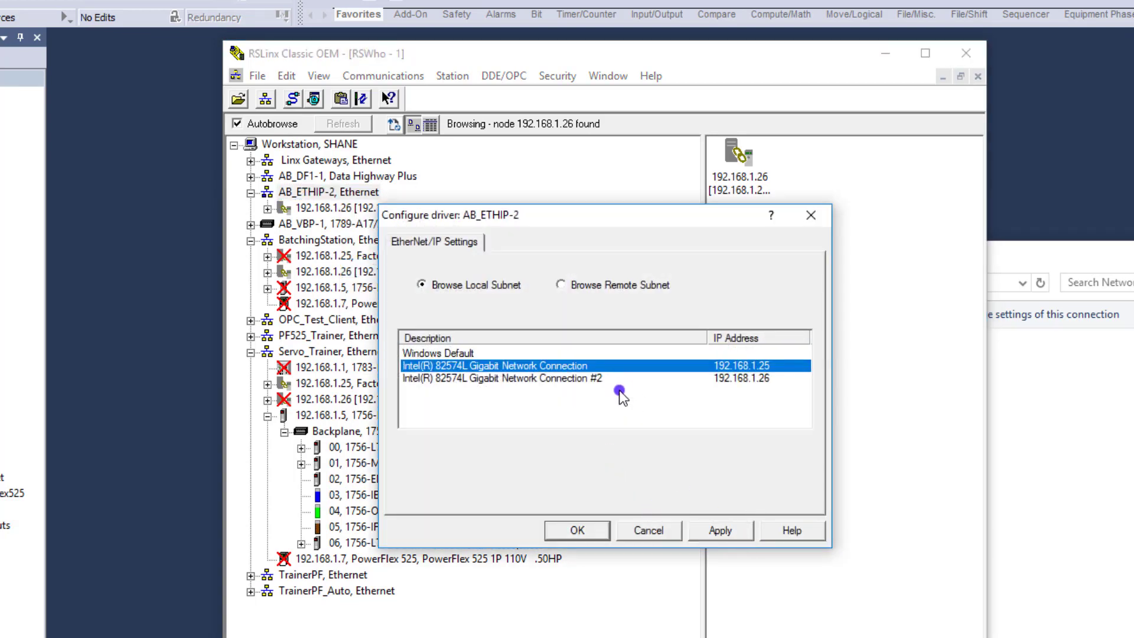
pyautogui.click(717, 531)
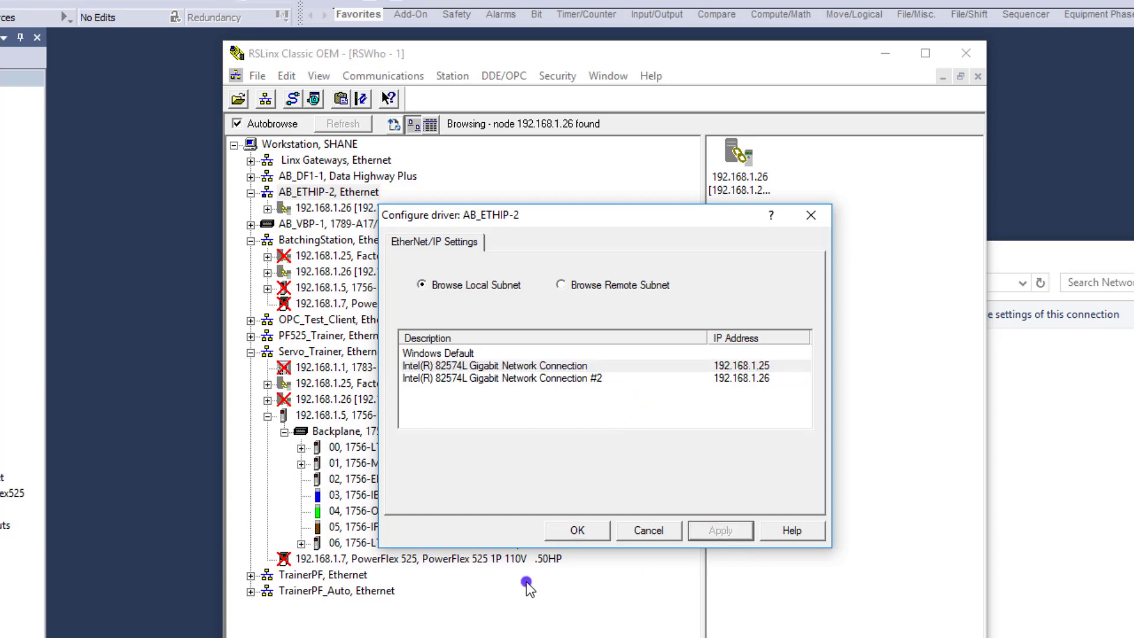
pyautogui.click(583, 531)
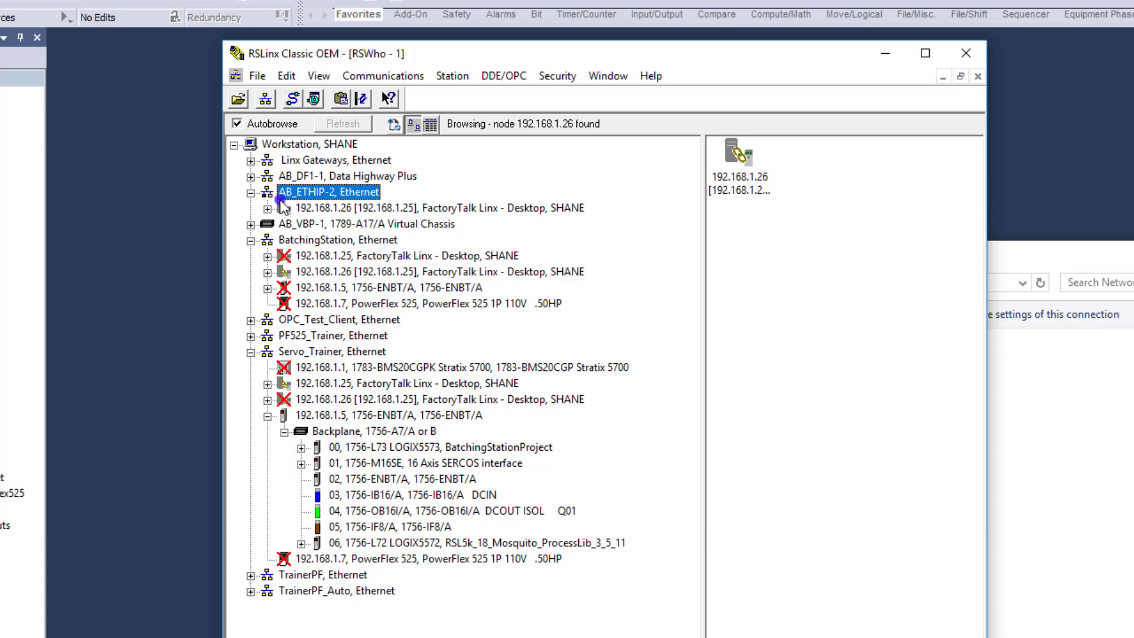
# - Under AB_ETHIP-2, expand the 192.168.1.5 1756-ENBT/A backplane to list slots 00–06
pyautogui.click(312, 241)
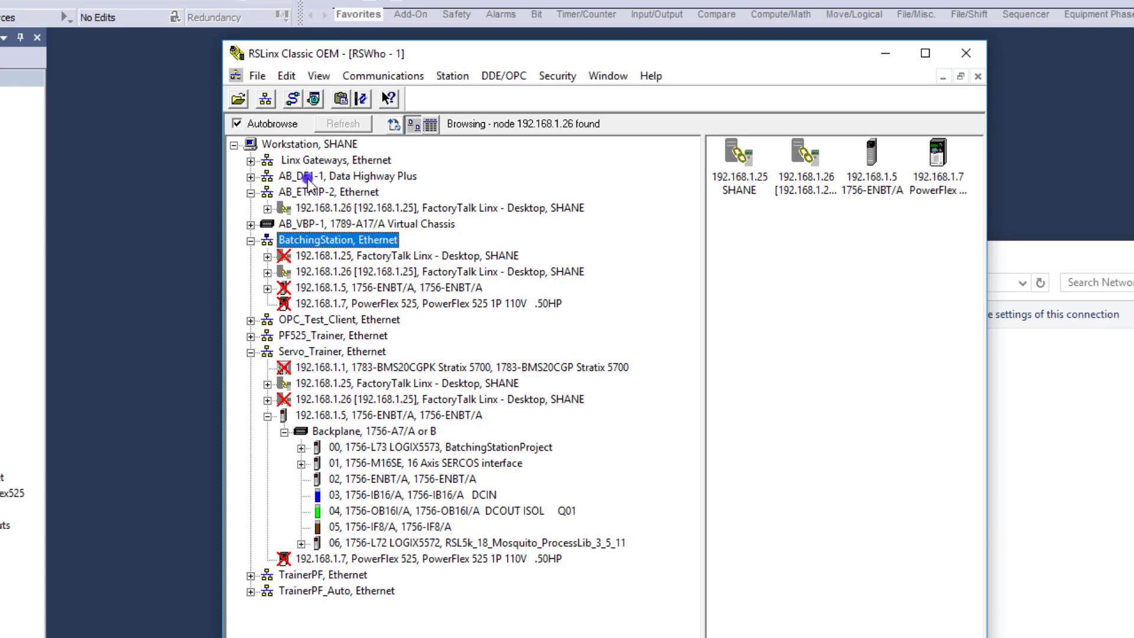
pyautogui.click(313, 192)
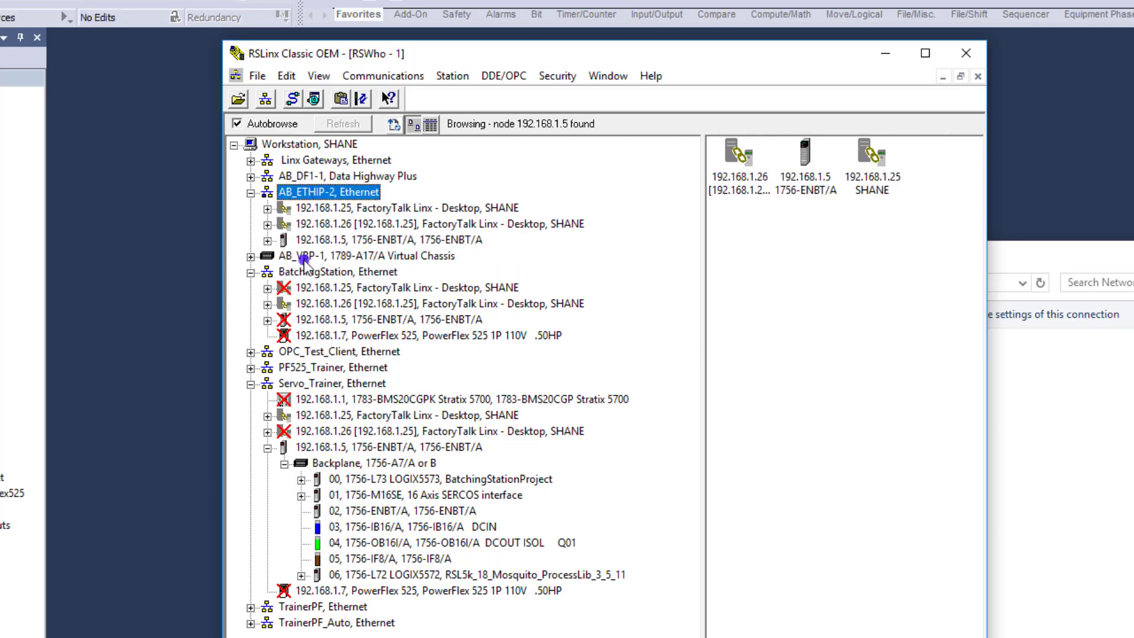
pyautogui.click(269, 241)
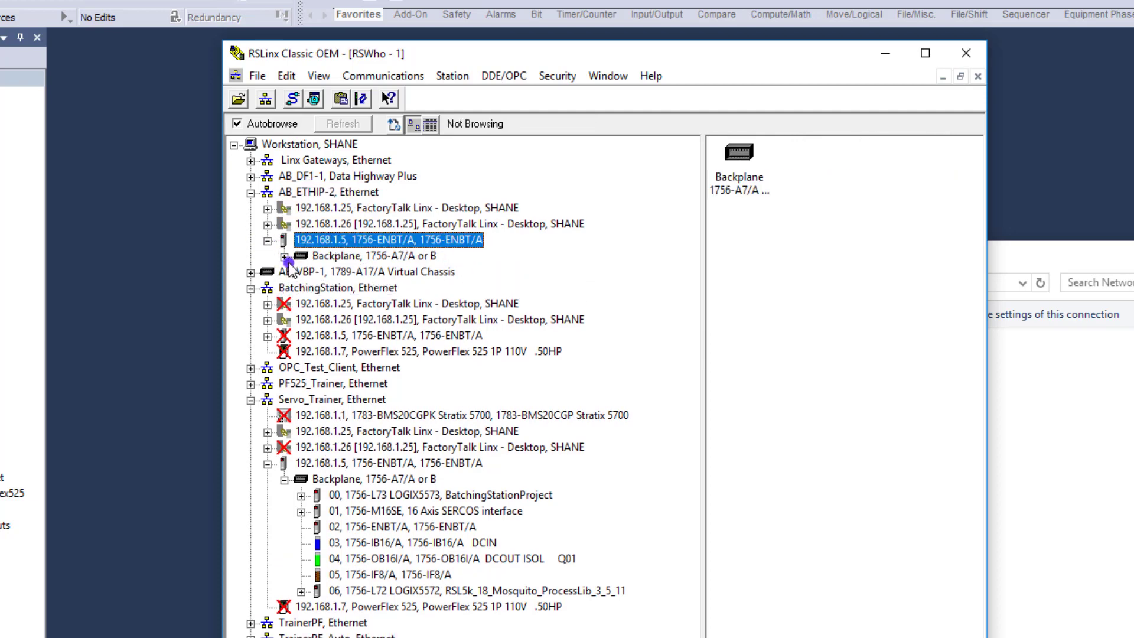
pyautogui.click(284, 258)
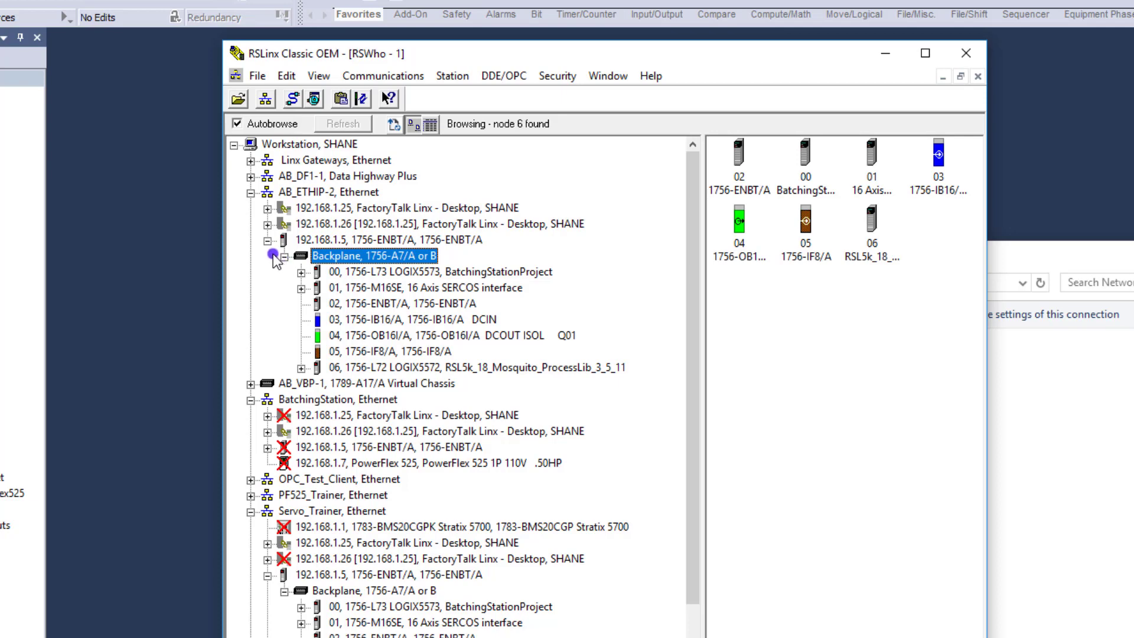
# - Rebind BatchingStation to Intel 82574L Connection #2 (192.168.1.26) and recheck its now-unreachable devices
pyautogui.click(251, 192)
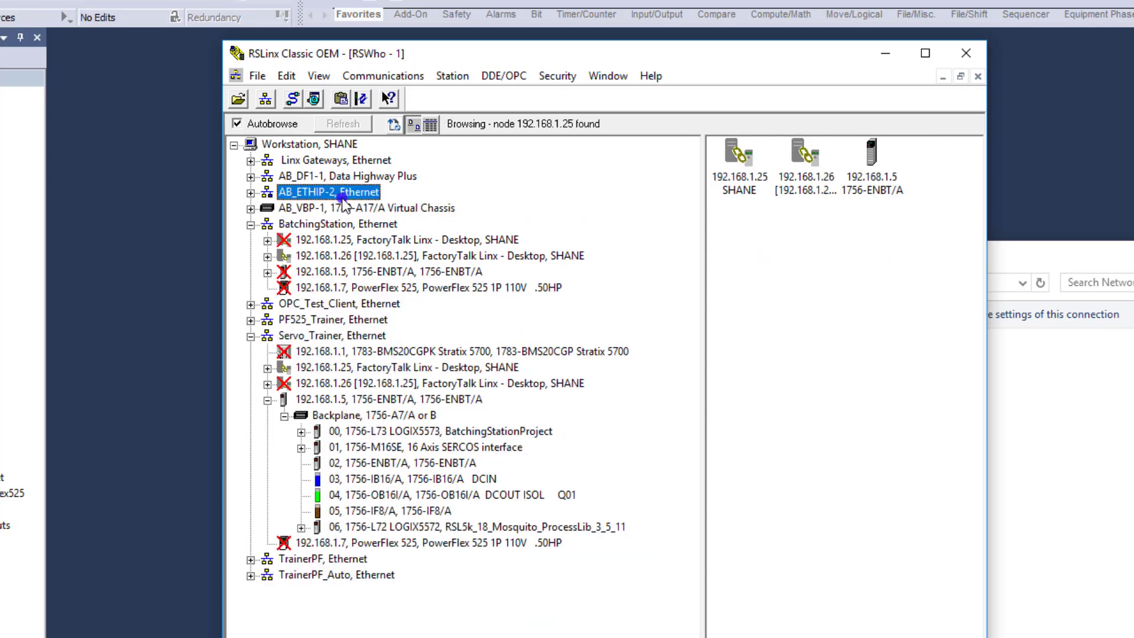
pyautogui.click(315, 223)
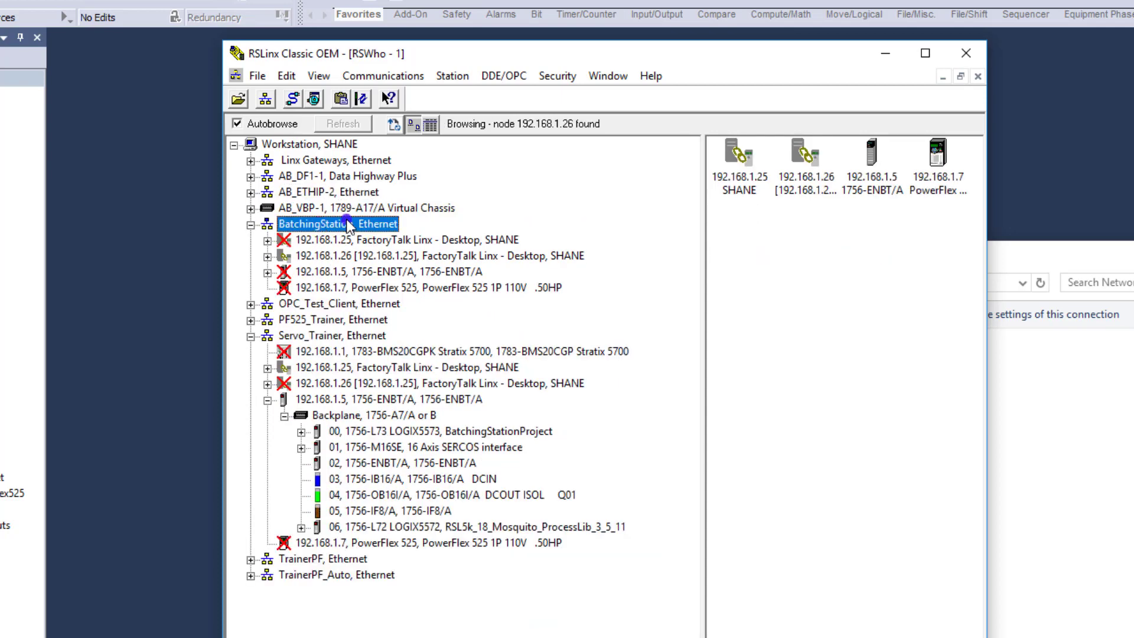
pyautogui.rightClick(349, 223)
pyautogui.click(431, 300)
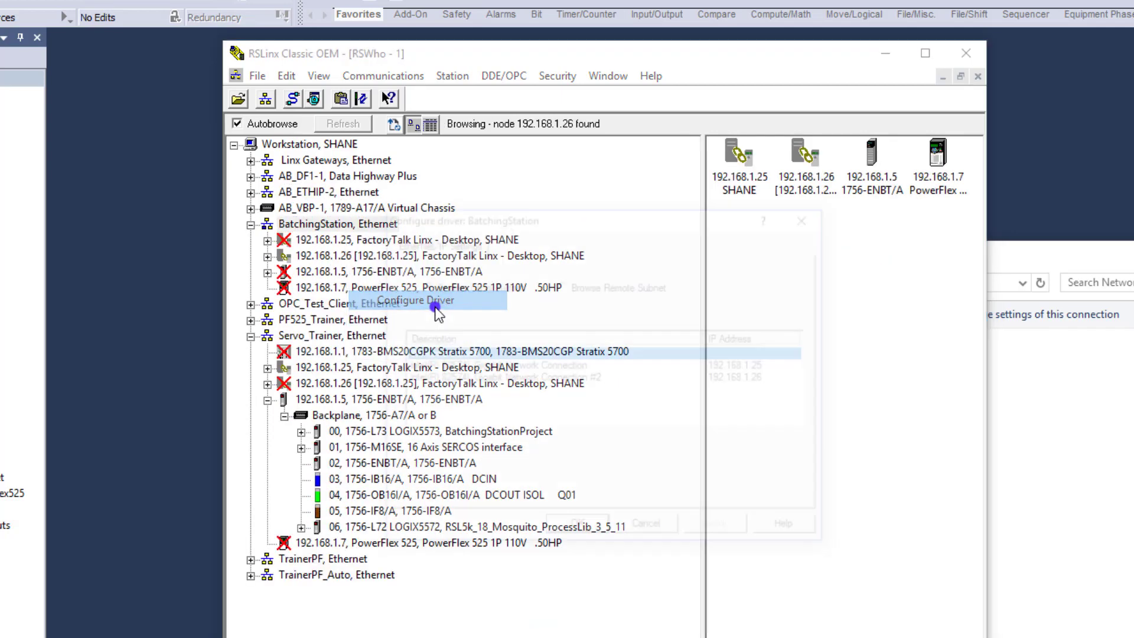
pyautogui.click(586, 381)
pyautogui.click(711, 529)
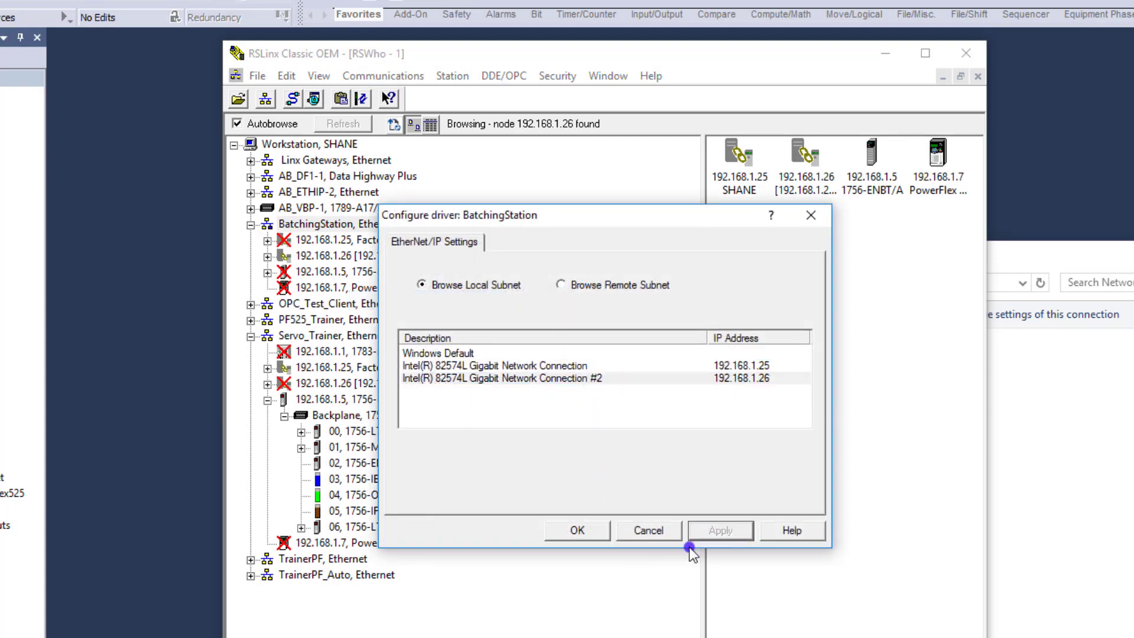
pyautogui.click(582, 529)
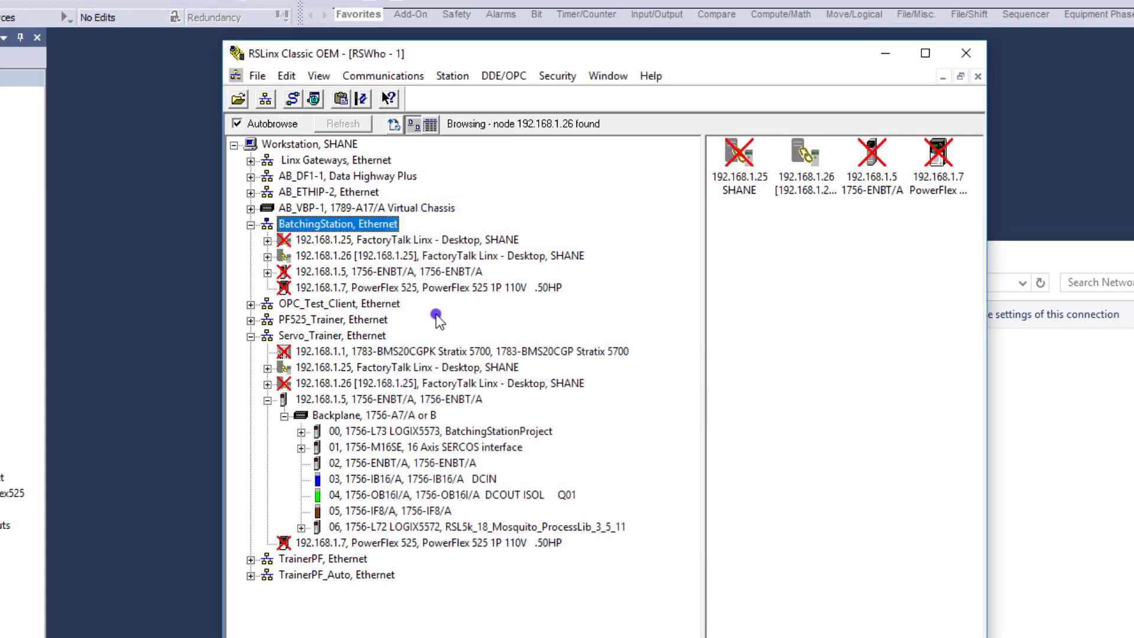
pyautogui.click(297, 208)
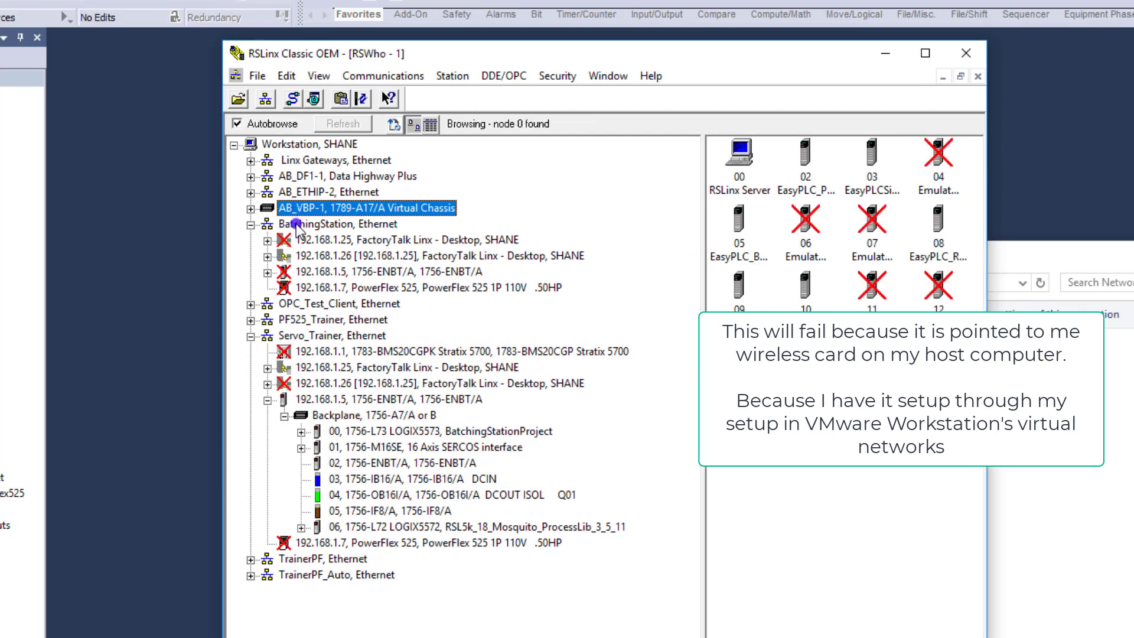
pyautogui.click(297, 224)
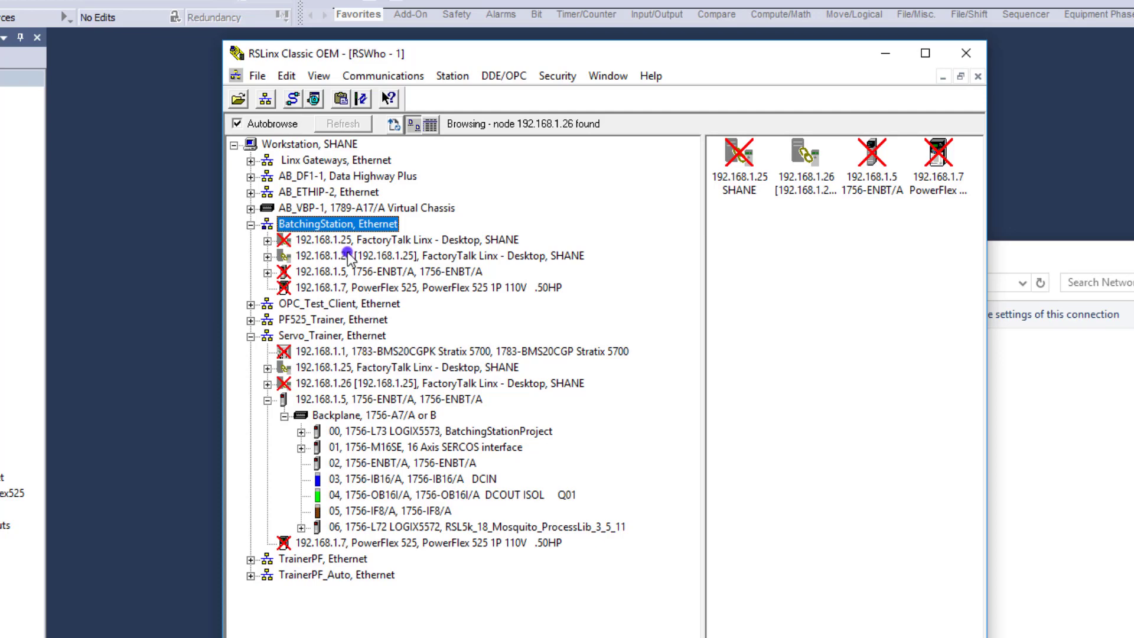
# - Rebind BatchingStation to the 192.168.1.25 Intel adapter and confirm its devices respond again
pyautogui.rightClick(337, 225)
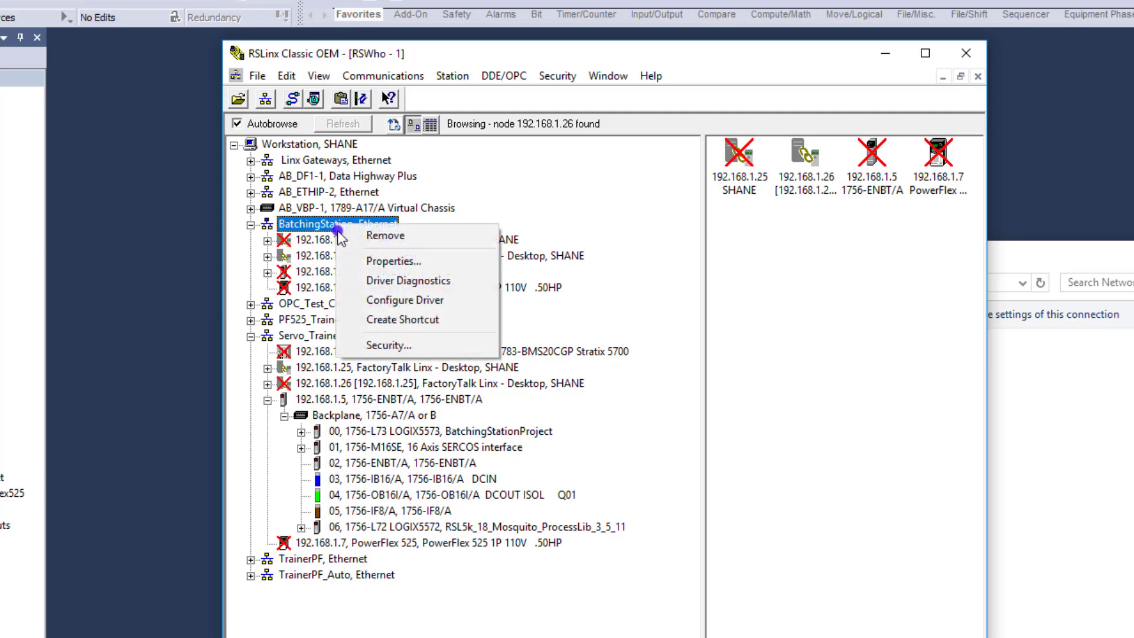
pyautogui.click(399, 300)
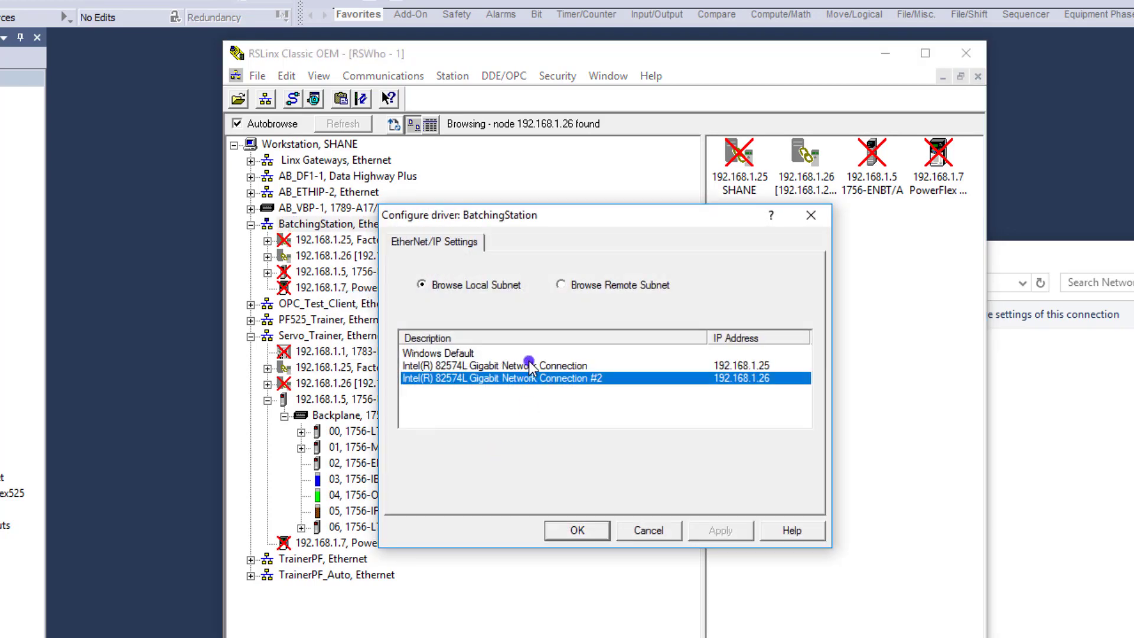
pyautogui.click(529, 365)
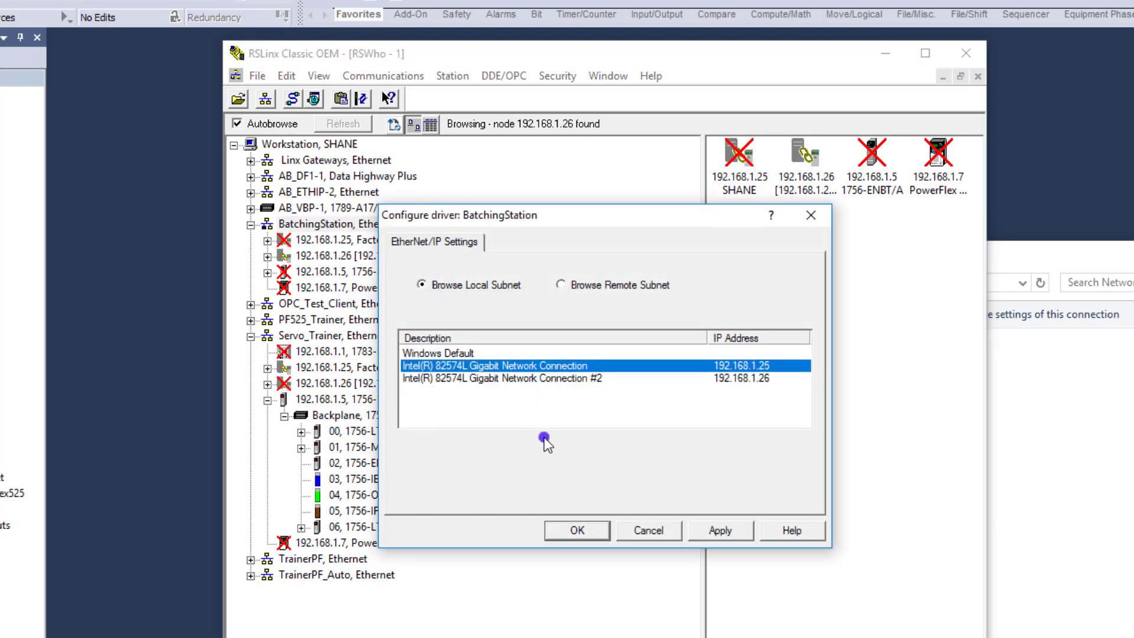
pyautogui.click(711, 531)
pyautogui.click(576, 530)
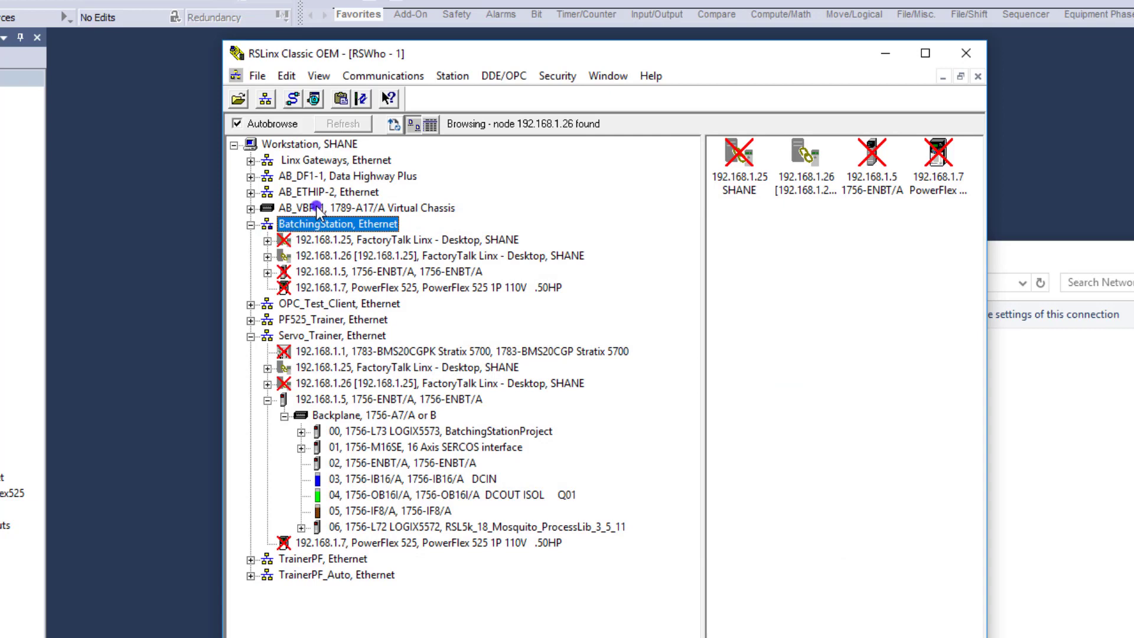
pyautogui.click(304, 192)
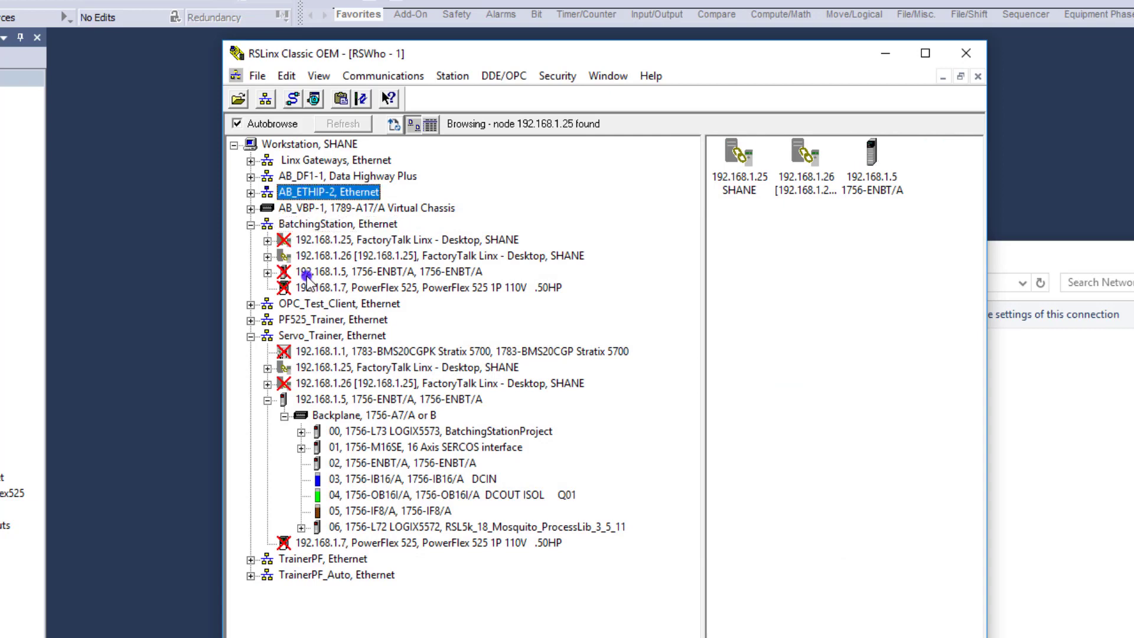
pyautogui.click(307, 224)
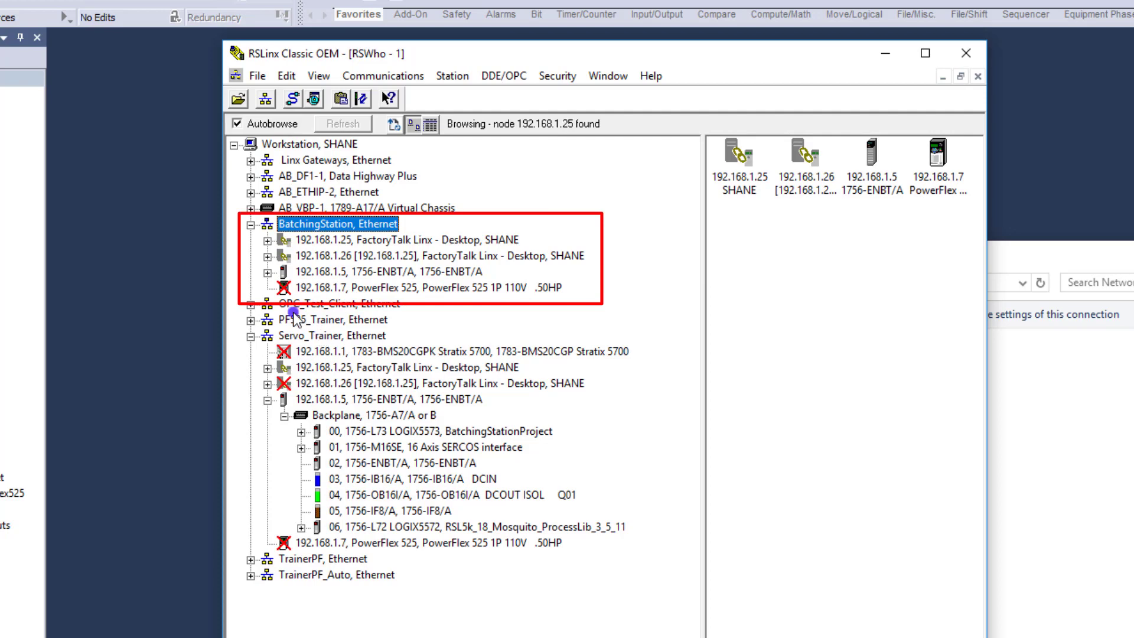
pyautogui.click(269, 274)
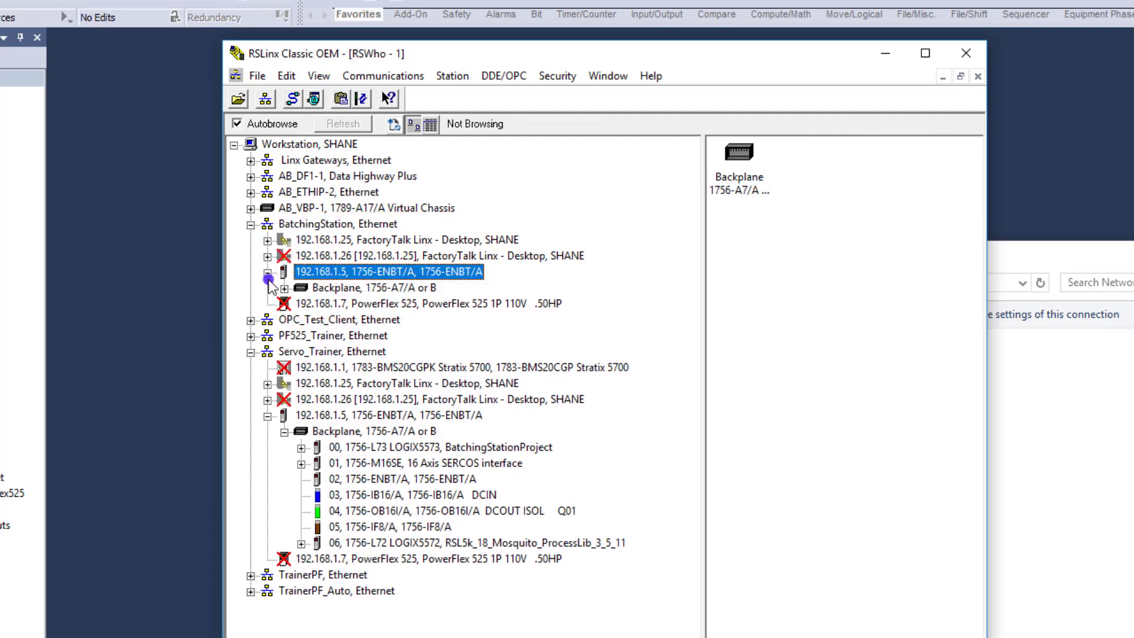
pyautogui.rightClick(345, 222)
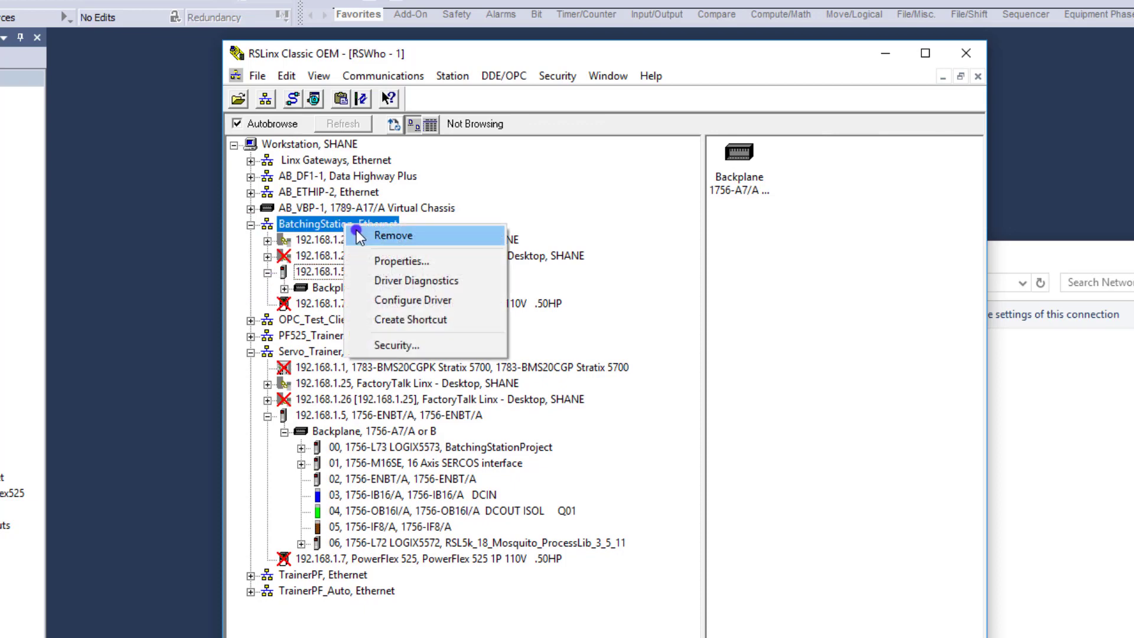
pyautogui.click(413, 300)
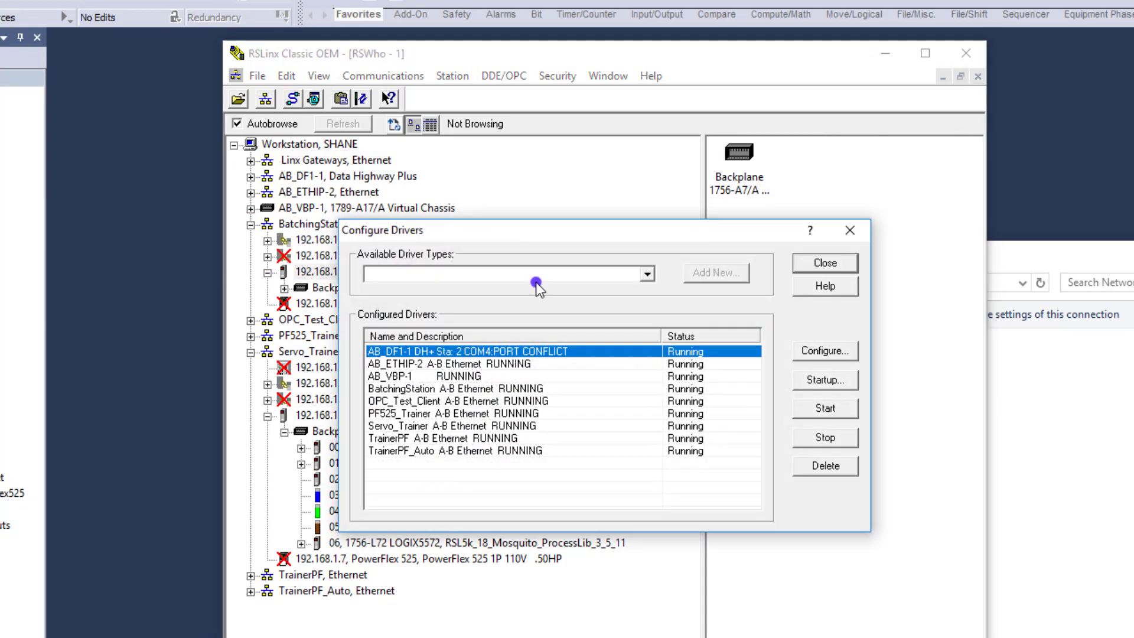
pyautogui.click(647, 274)
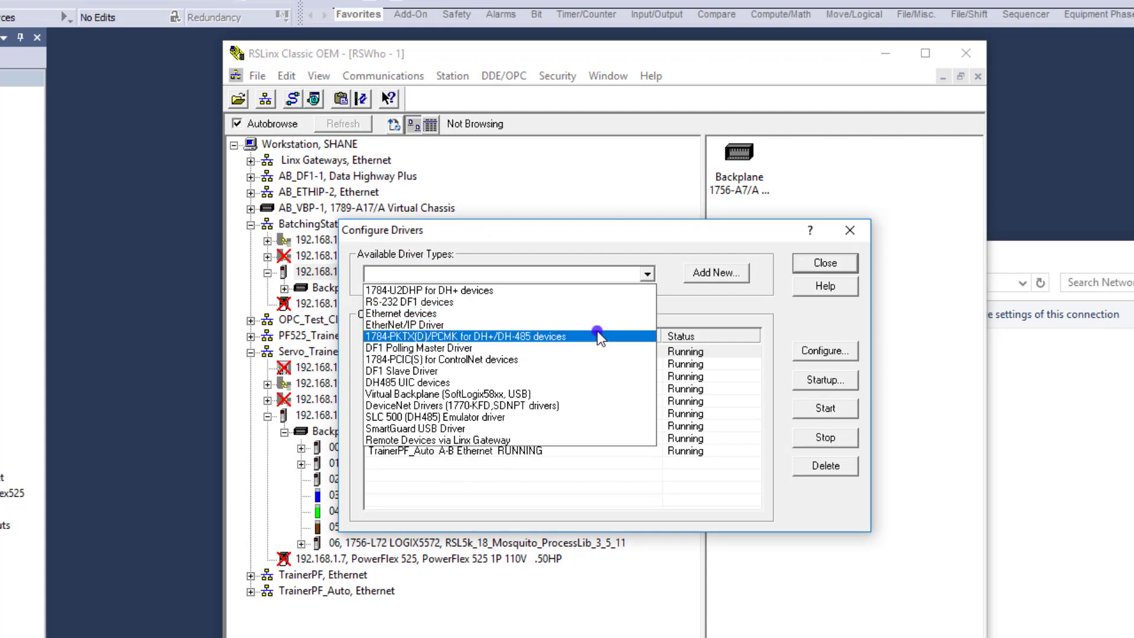
pyautogui.click(721, 306)
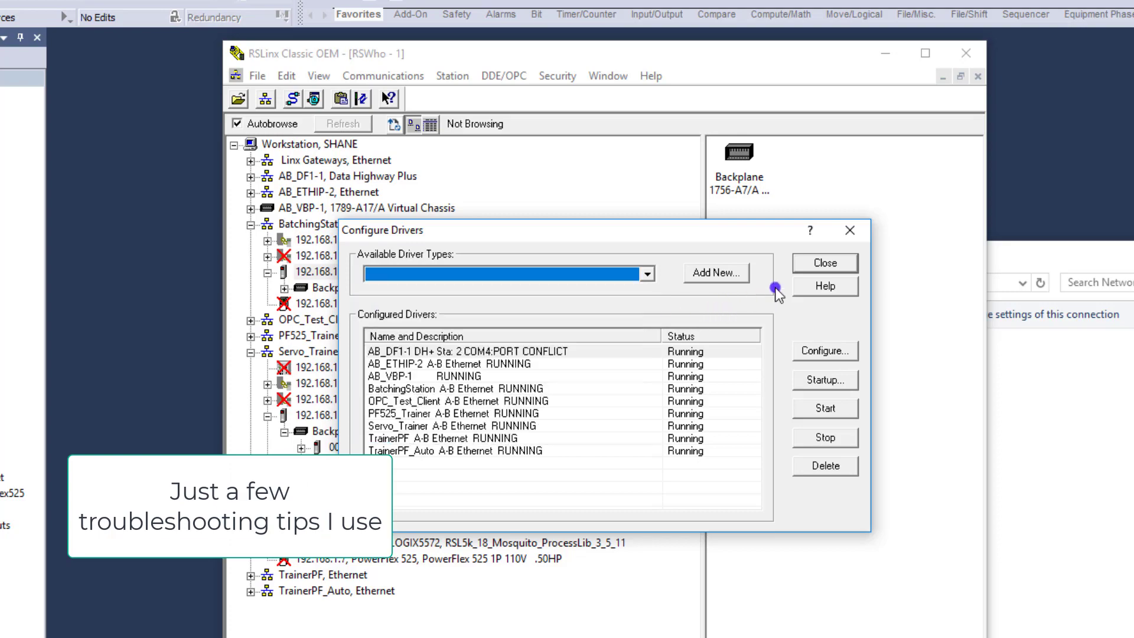
pyautogui.click(822, 263)
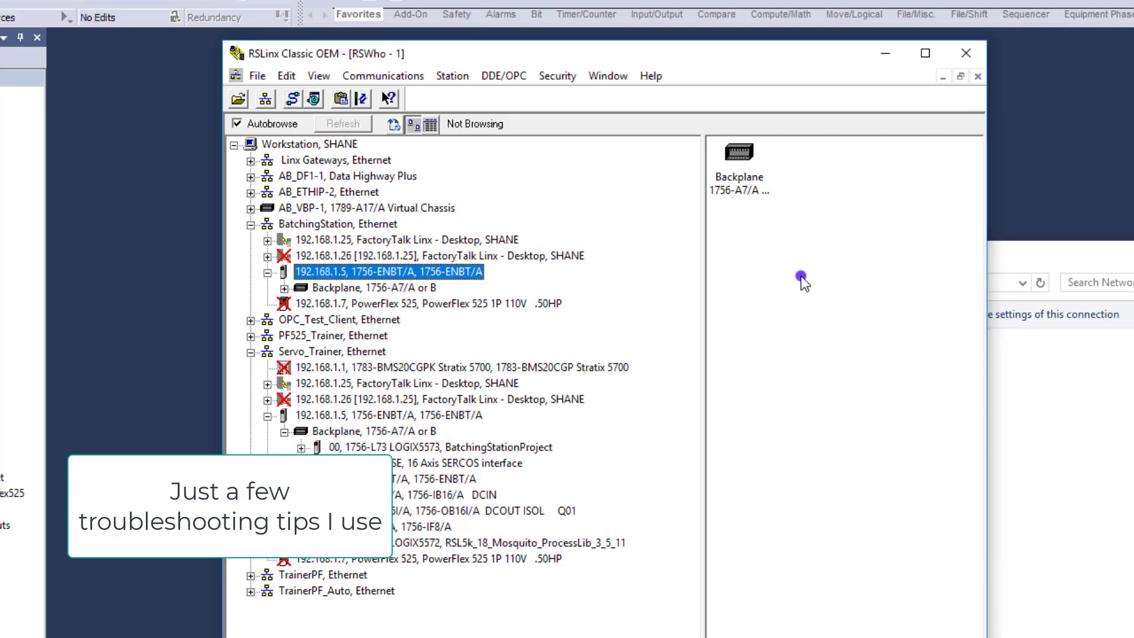